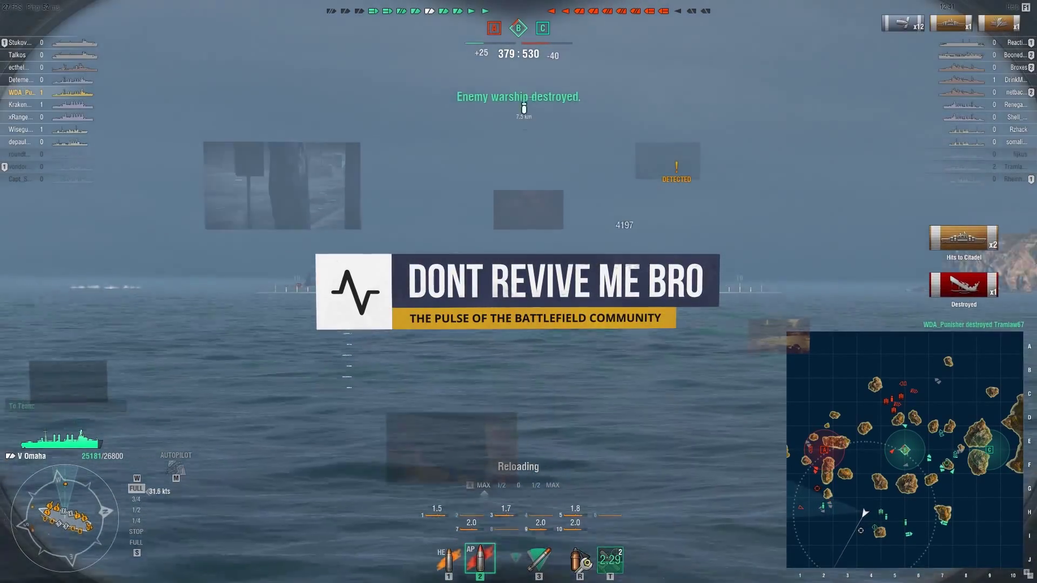
- Leave the binocular sight for third-person view once the enemy warship is destroyed
key("shift")
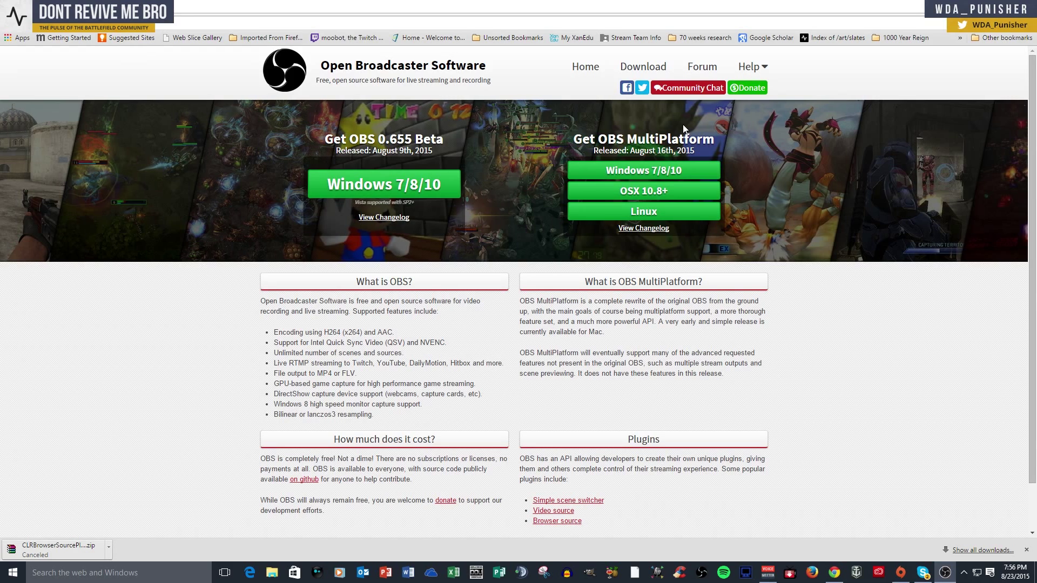
- Go from the Forum through the OBS Plugins list to the CLR Browser Source Plugin thread
left_click(711, 68)
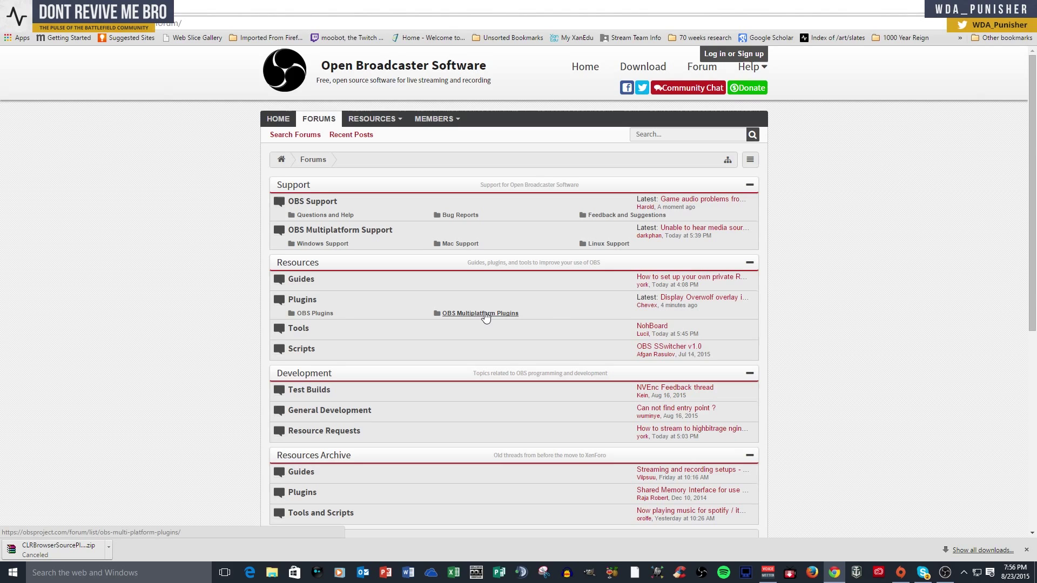
left_click(320, 313)
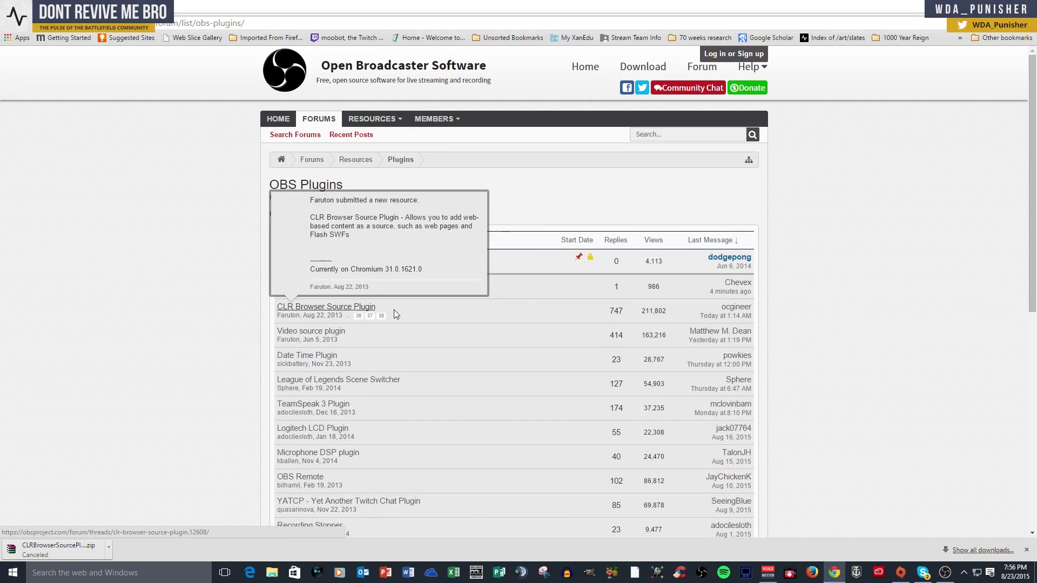
mouse_move(329, 312)
left_click(329, 310)
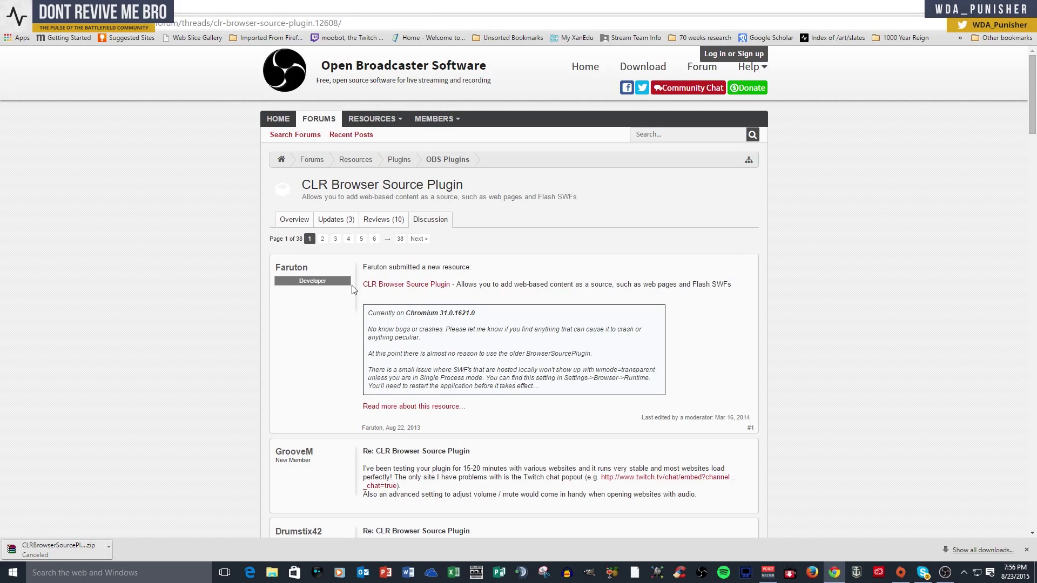
- Browse the plugin's resource overview and download links, then minimize Chrome to the desktop
left_click(367, 286)
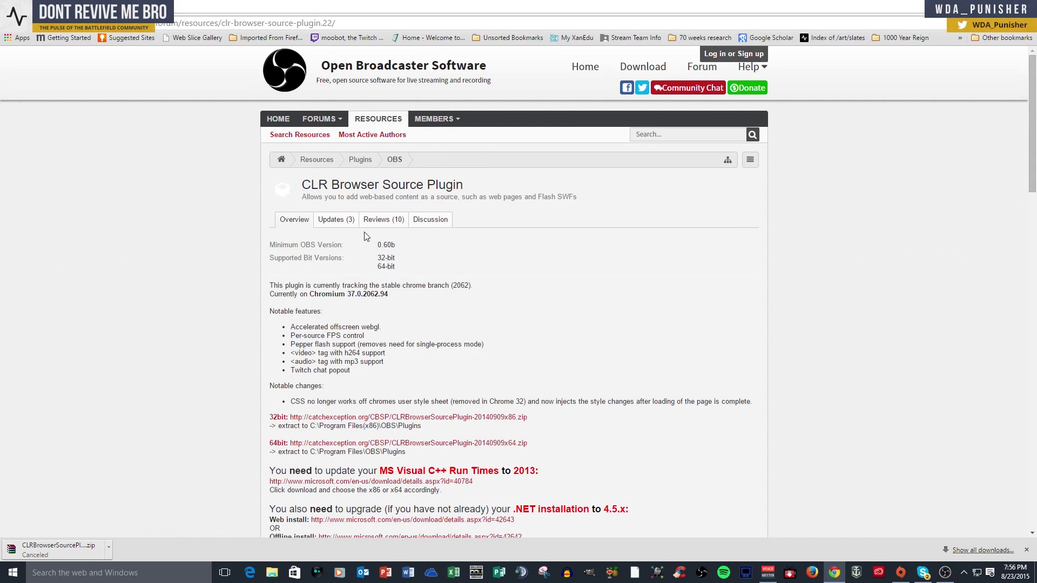
scroll(308, 243, "down", 2)
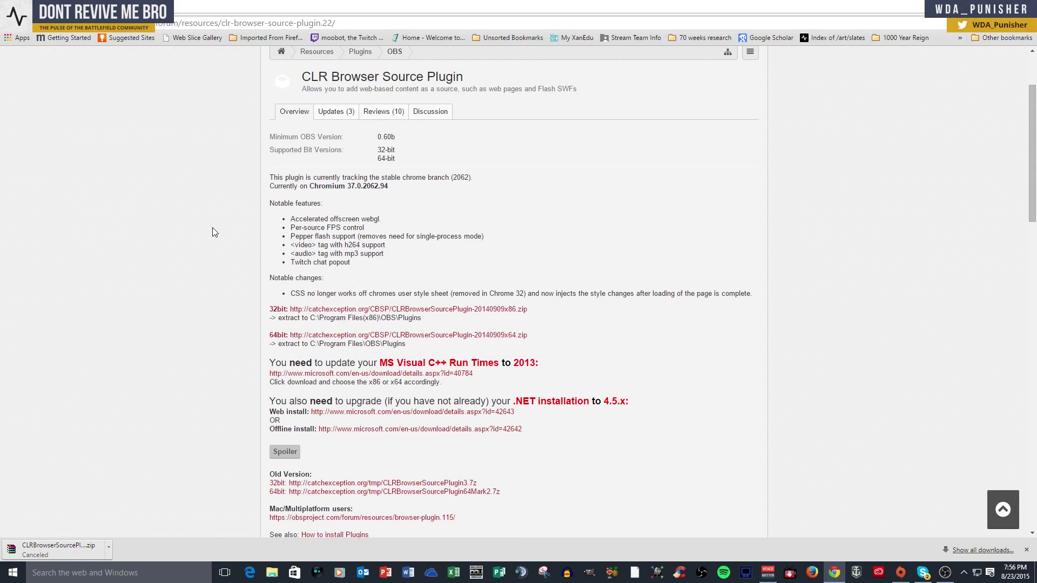
scroll(396, 223, "up", 2)
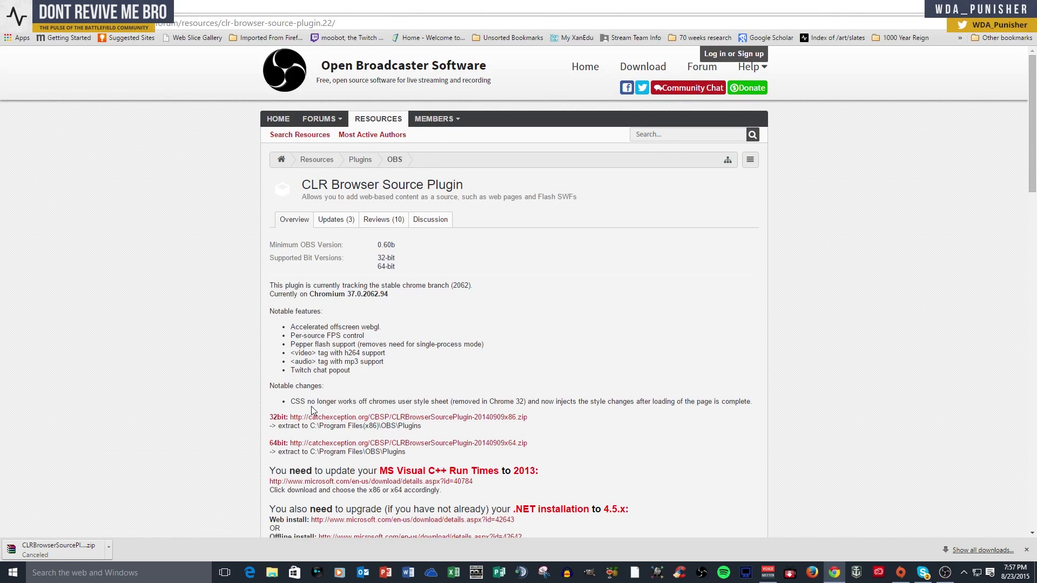
scroll(312, 406, "down", 2)
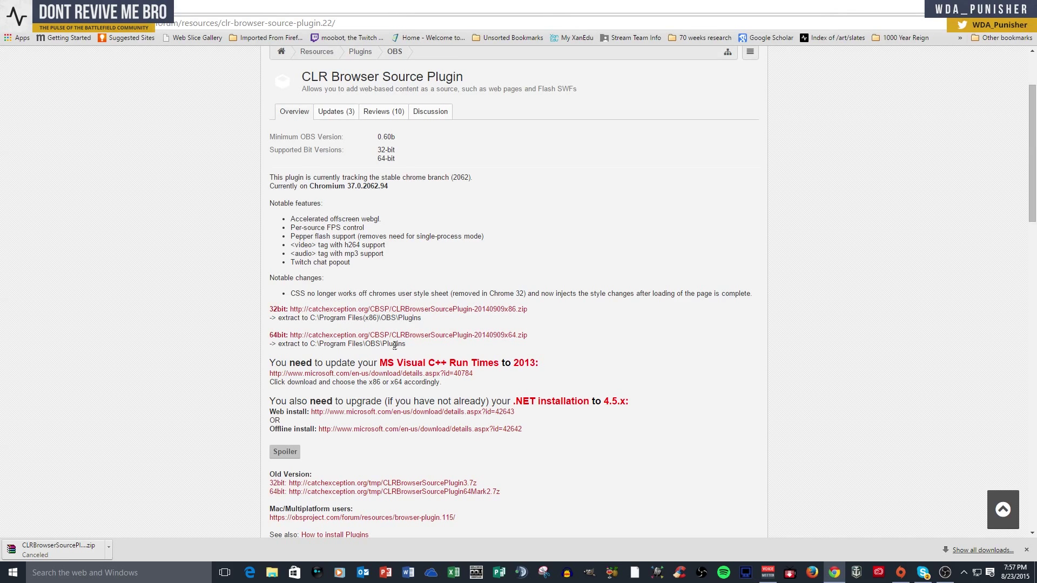
scroll(503, 326, "up", 2)
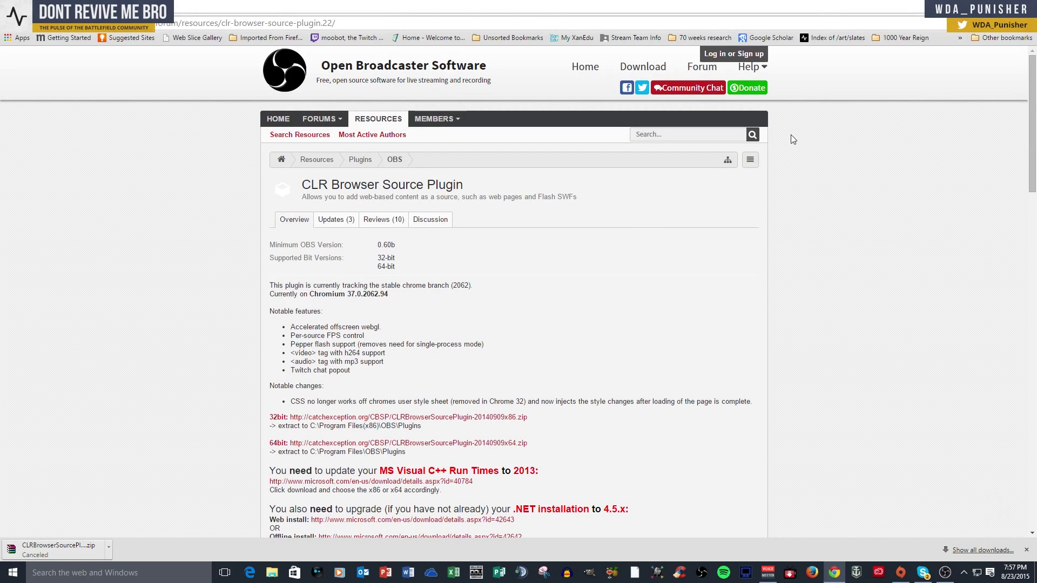
key("super+d")
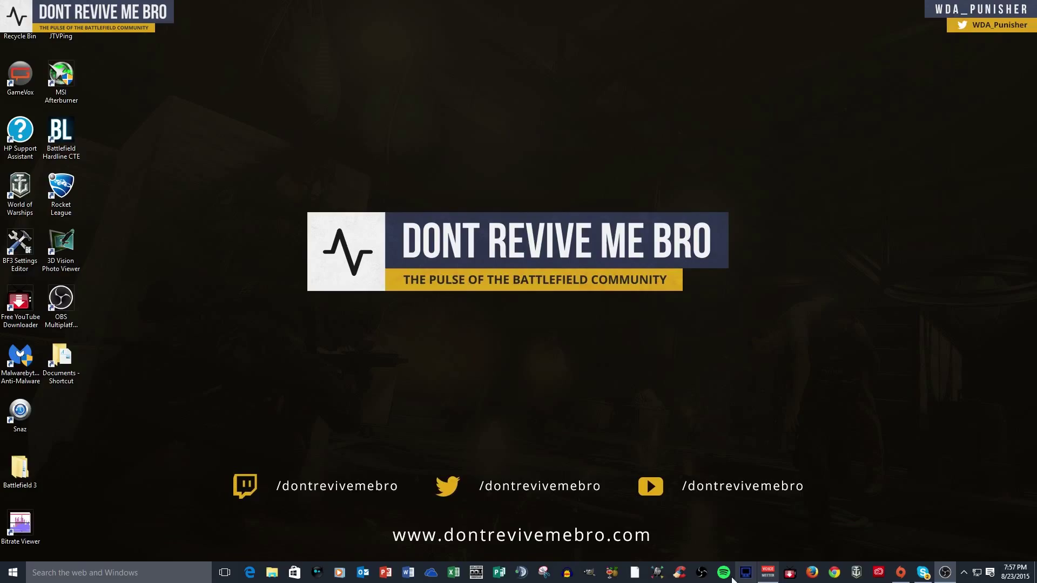
- Bring up OBS, select the Record Only scene, and add a CLR Browser source
left_click(702, 573)
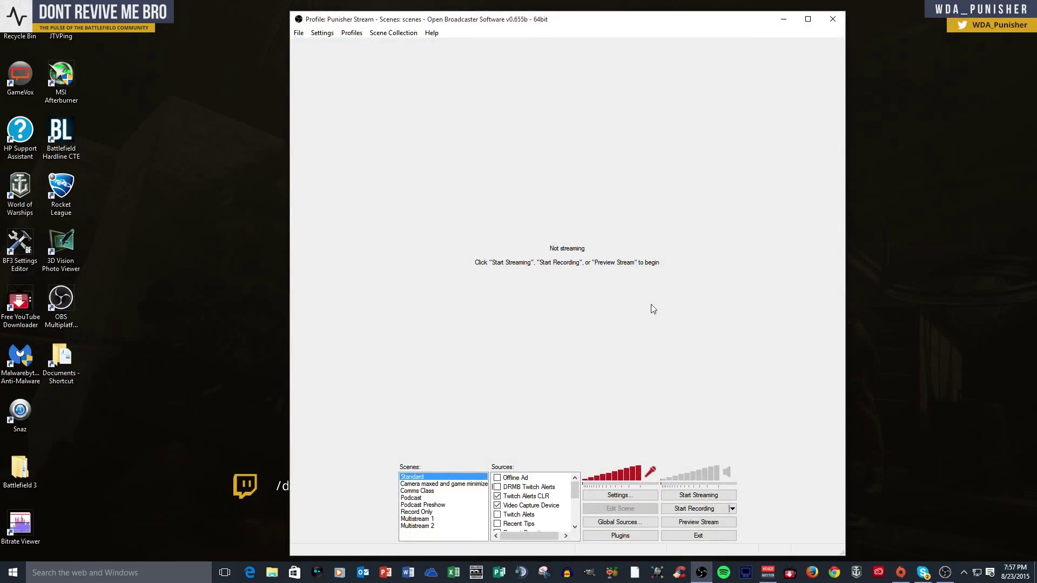
scroll(572, 509, "down", 4)
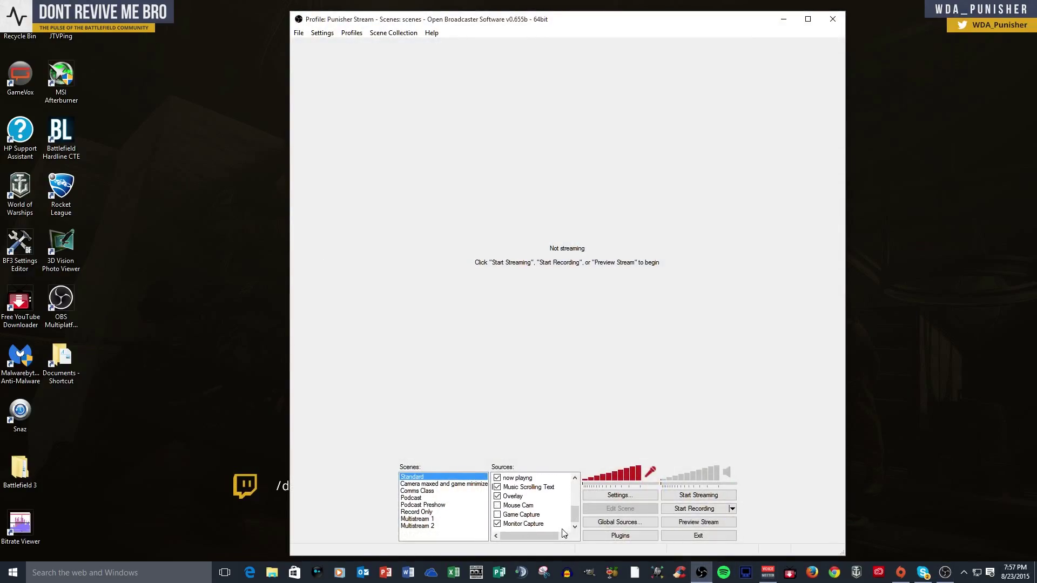
left_click(419, 513)
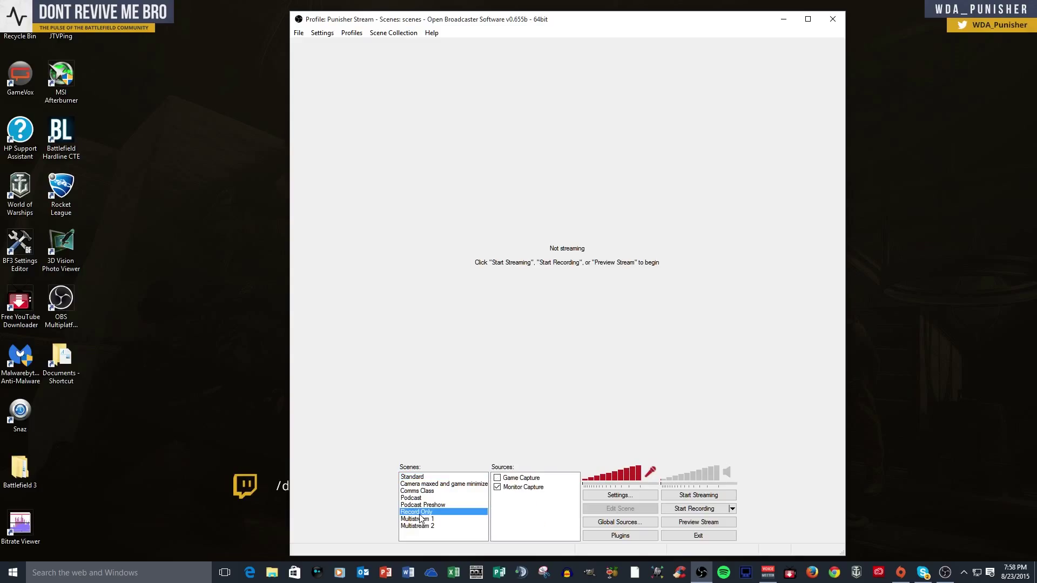
right_click(512, 499)
mouse_move(545, 504)
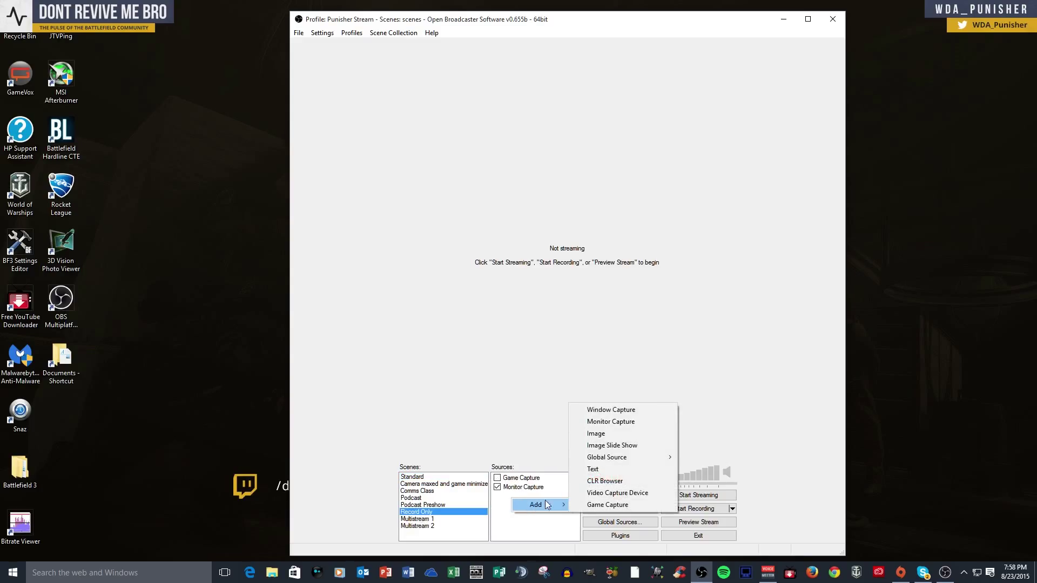
left_click(612, 485)
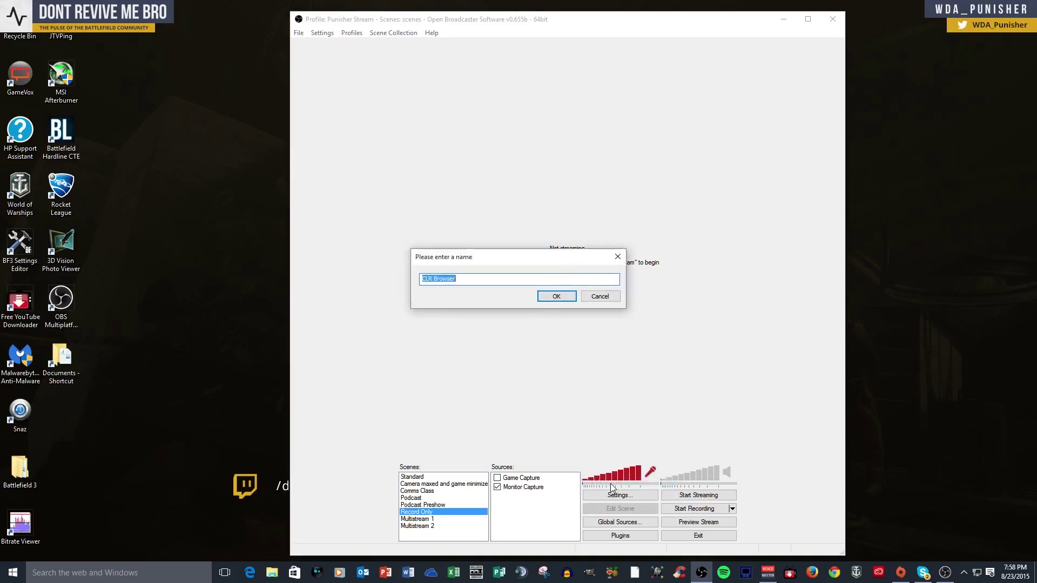
- Accept the default name 'CLR Browser' and look over the General and CSS settings
left_click(539, 296)
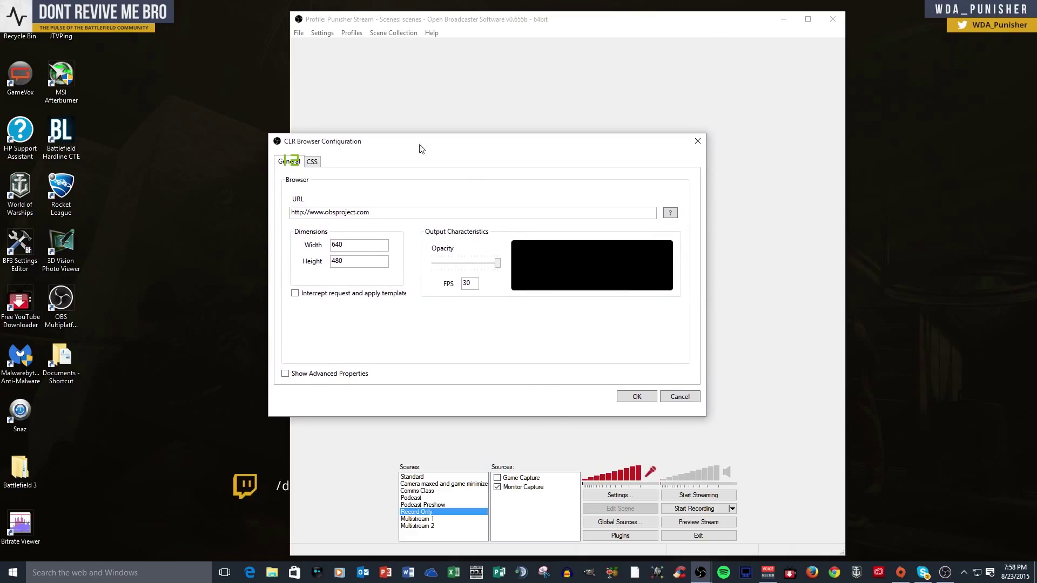
left_click(313, 164)
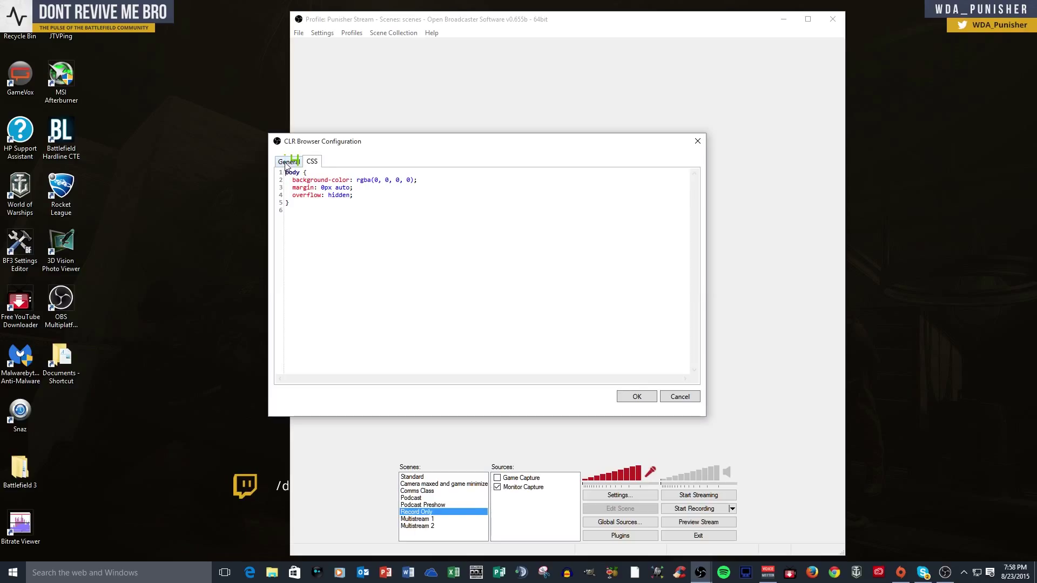
left_click(287, 163)
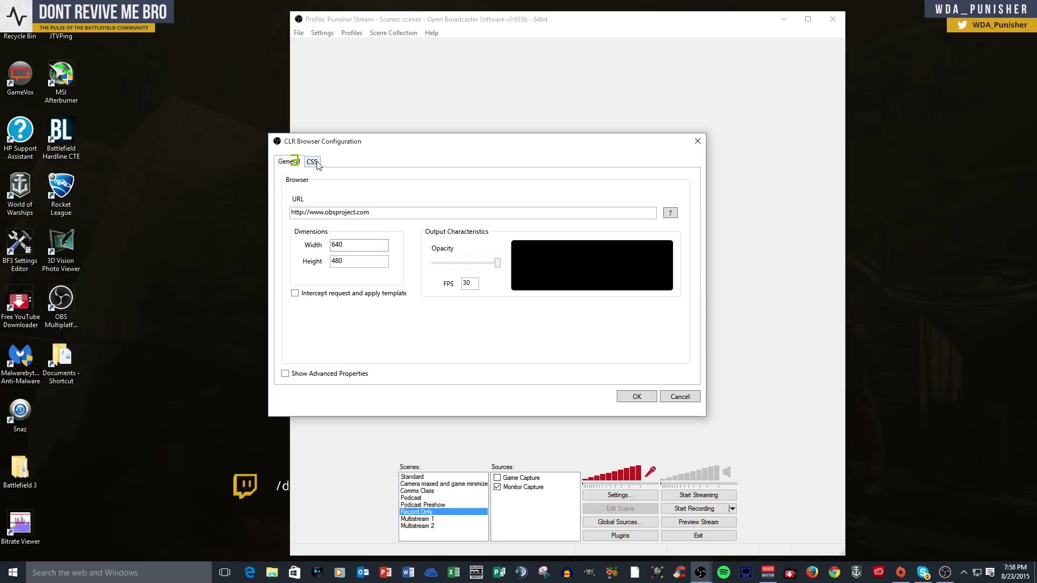
left_click(316, 164)
left_click(284, 163)
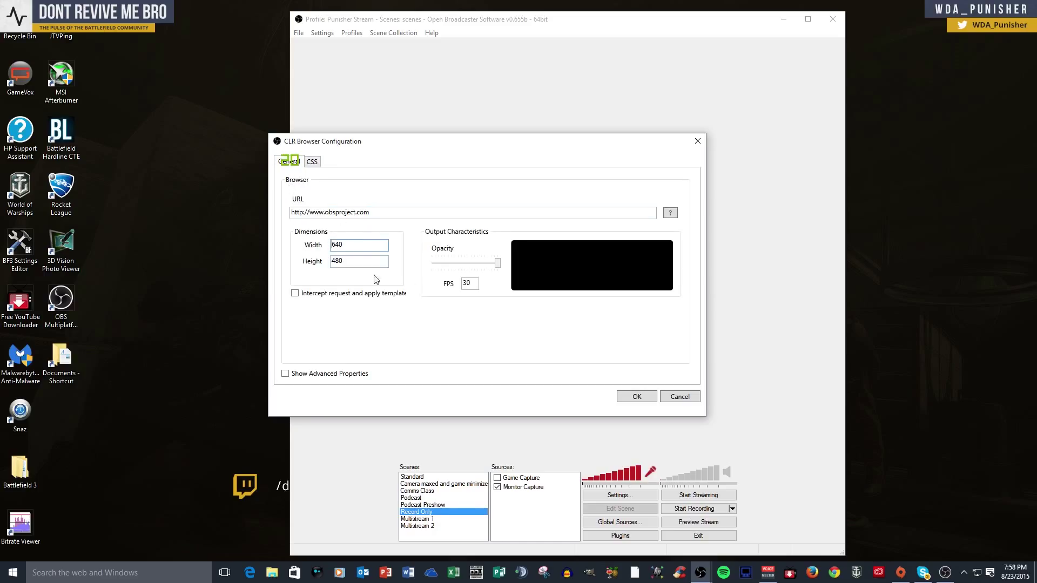
- Select the 640 width value, then select the whole default URL
double_click(335, 244)
key("Tab")
double_click(354, 245)
left_click_drag(403, 217, 265, 223)
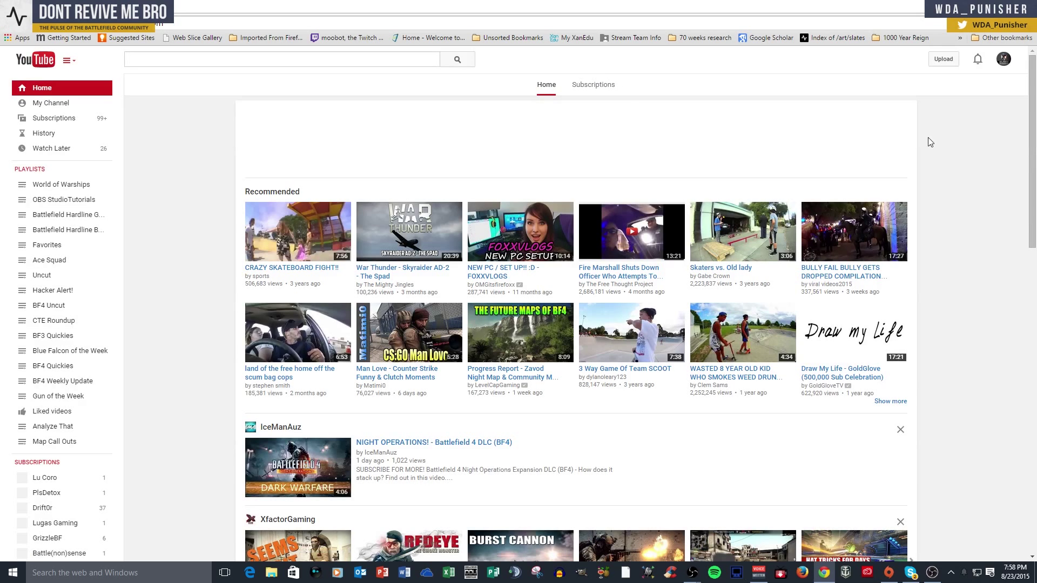
- Open the 'One Ship Fleet' highlight video from Creator Studio and copy its page address
left_click(1005, 60)
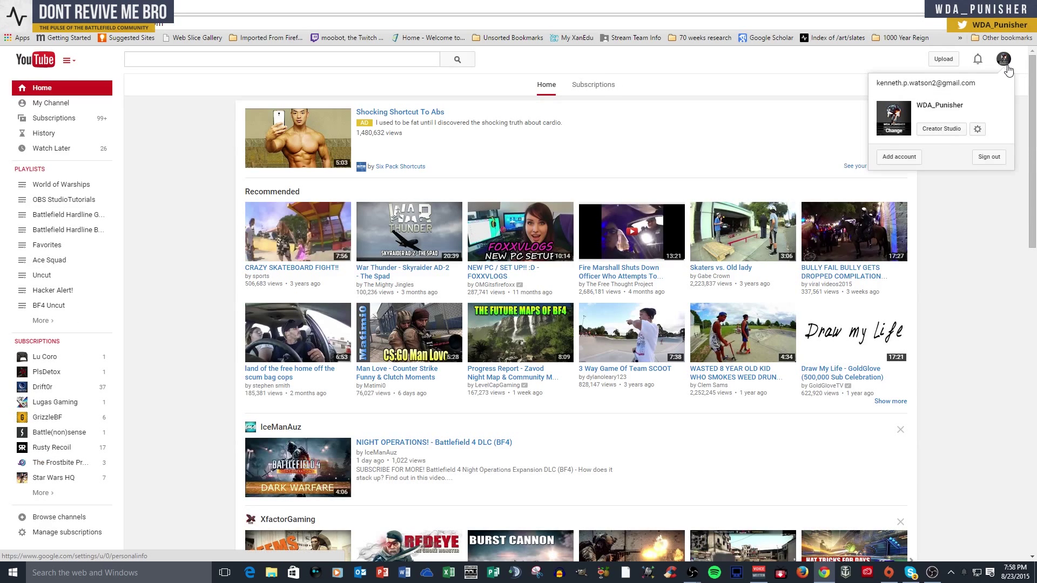
left_click(950, 132)
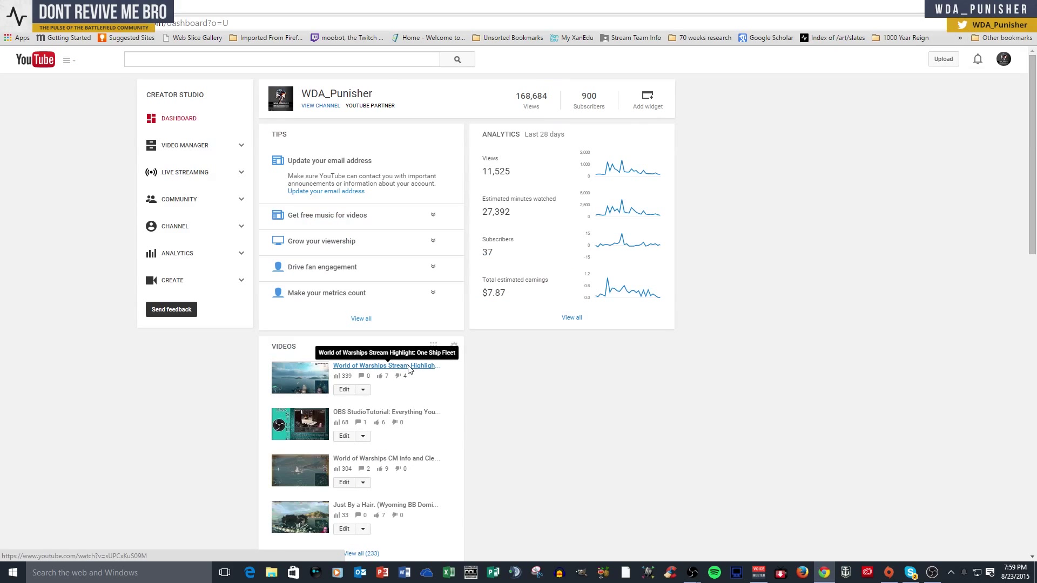
left_click(409, 366)
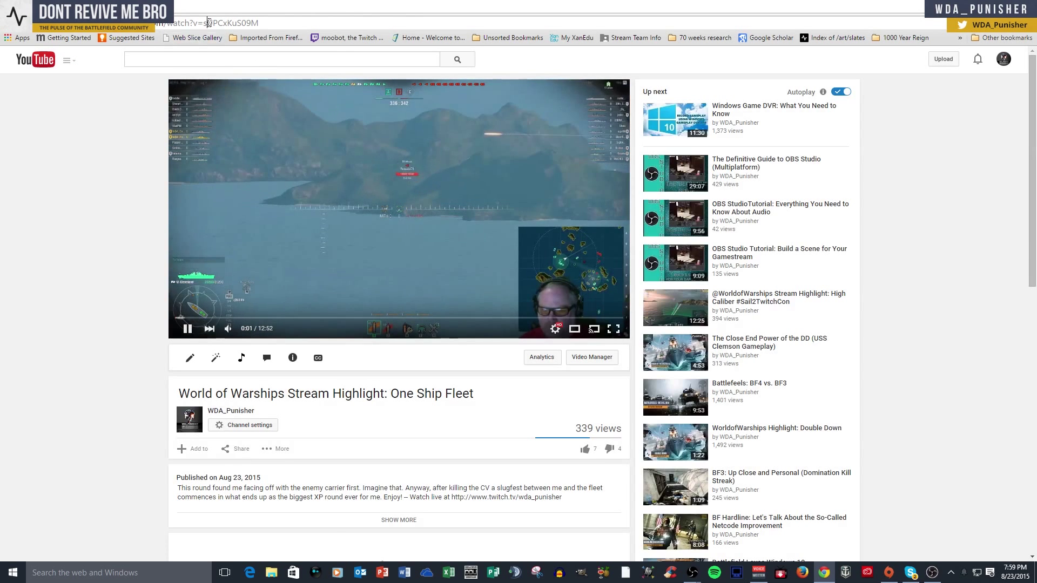
right_click(209, 23)
left_click(245, 60)
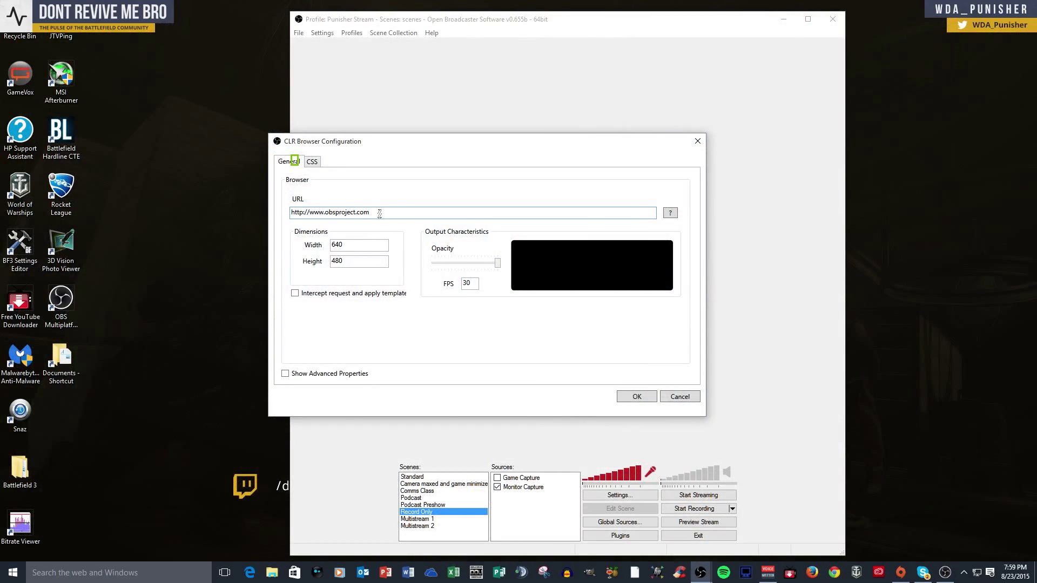
- Paste the YouTube video address as the URL, set size 1280×720 and select the FPS value
left_click_drag(380, 214, 214, 220)
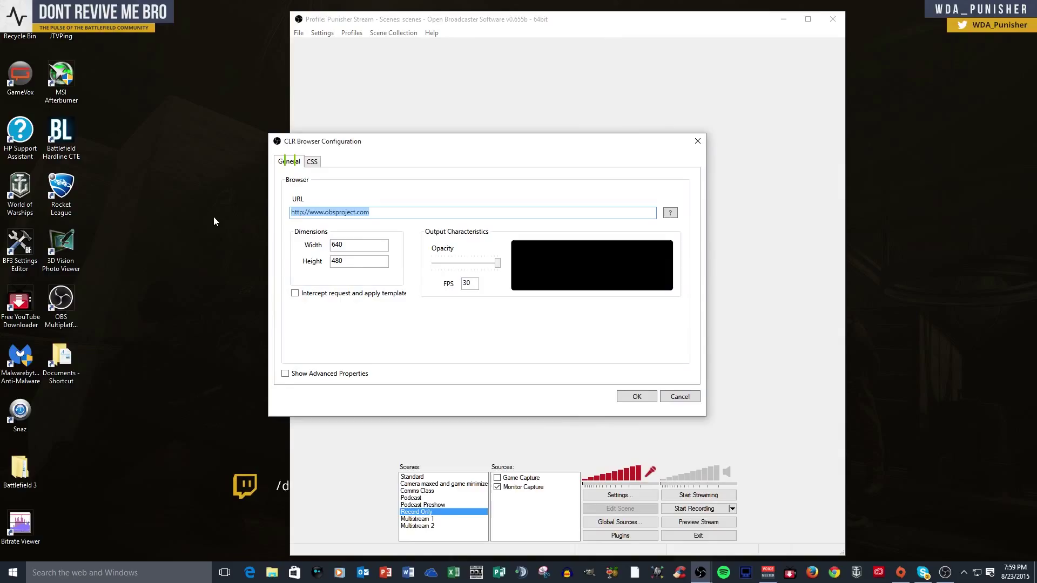
key("ctrl+v")
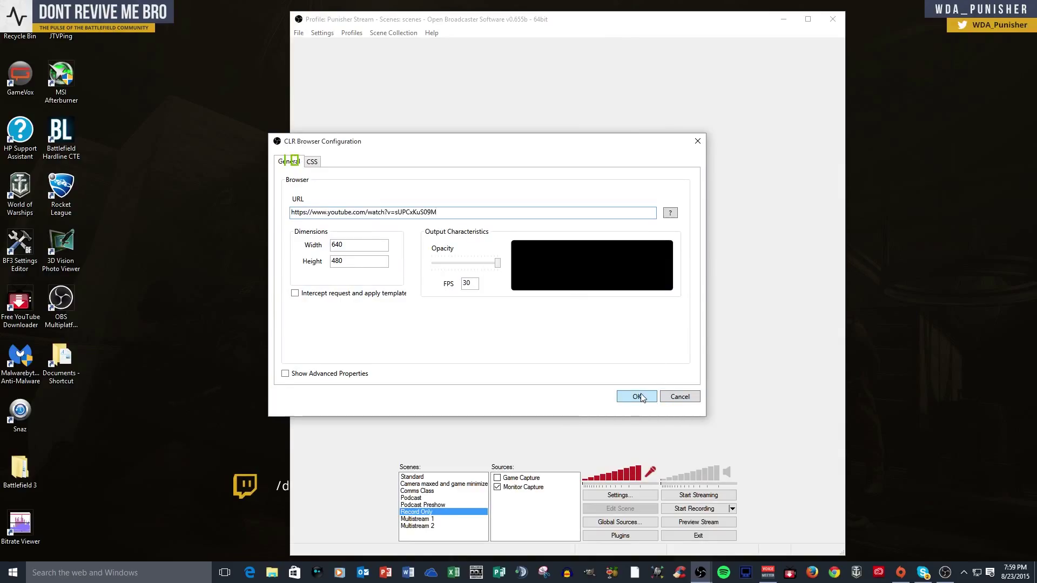
double_click(333, 244)
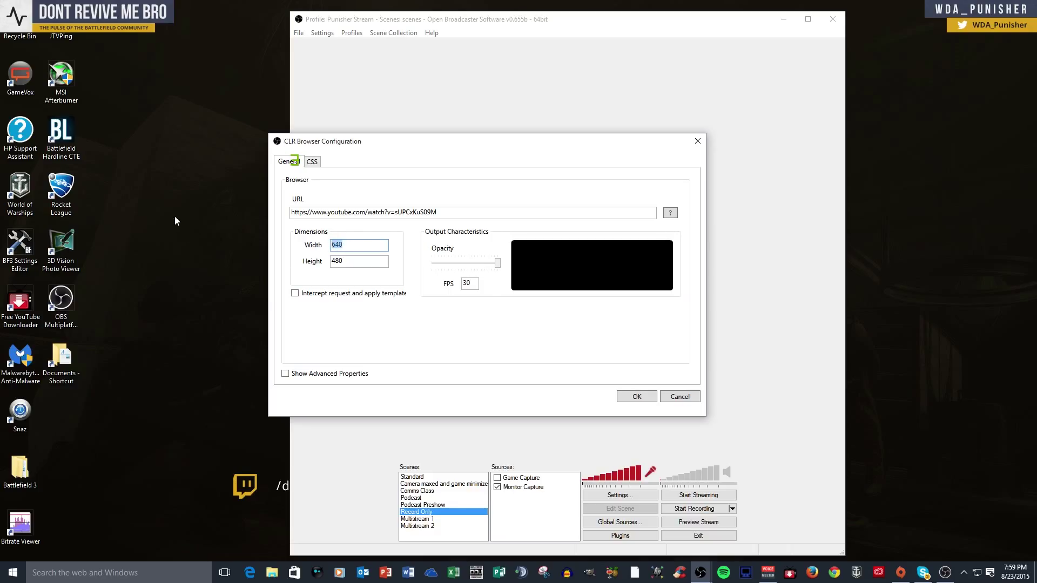
type("1280")
left_click_drag(348, 262, 333, 263)
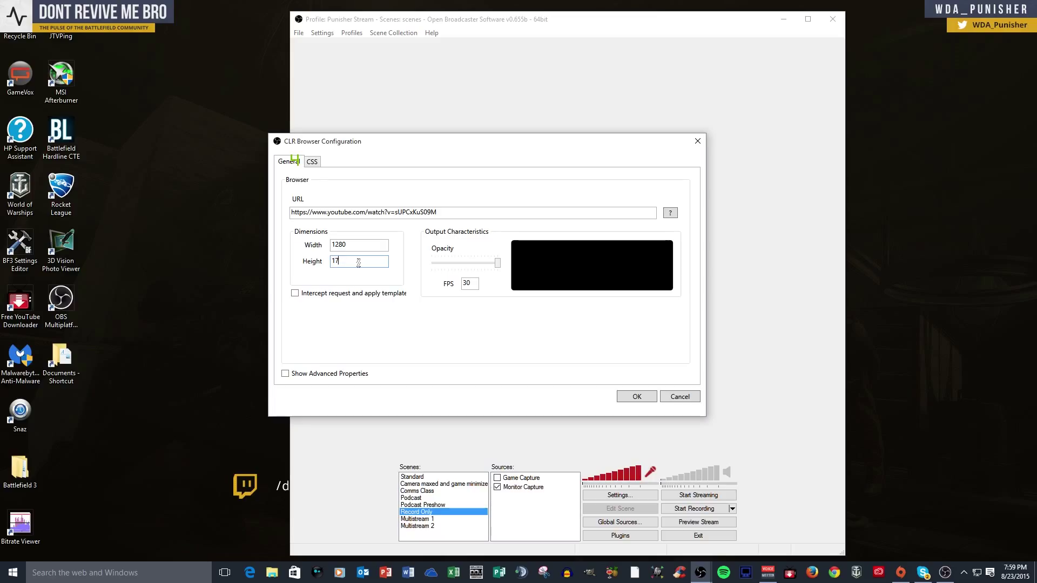
type("7")
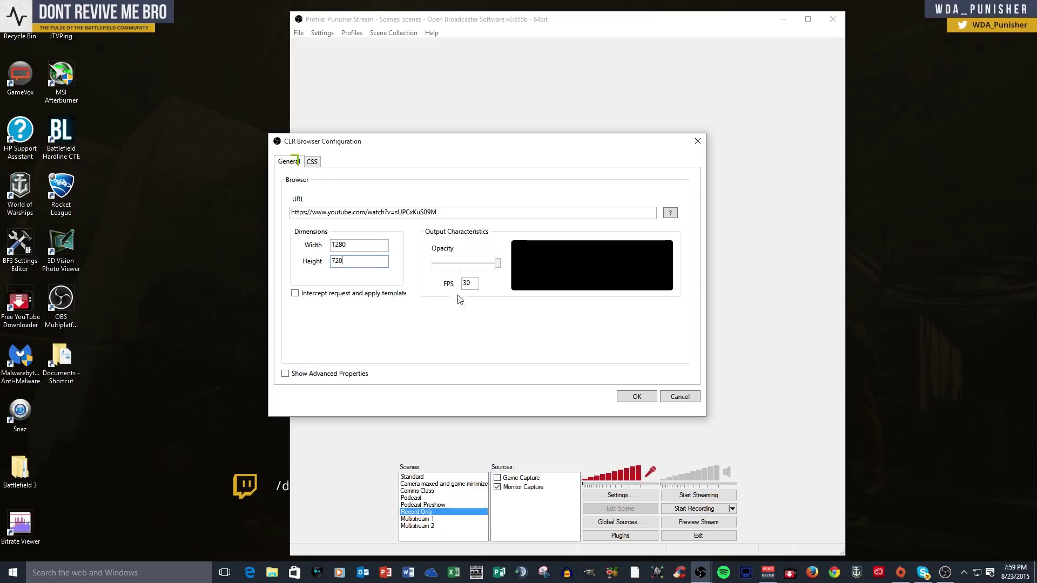
double_click(468, 284)
- Show the advanced properties, review the Advanced tab, and confirm the browser source
left_click(285, 374)
left_click(349, 164)
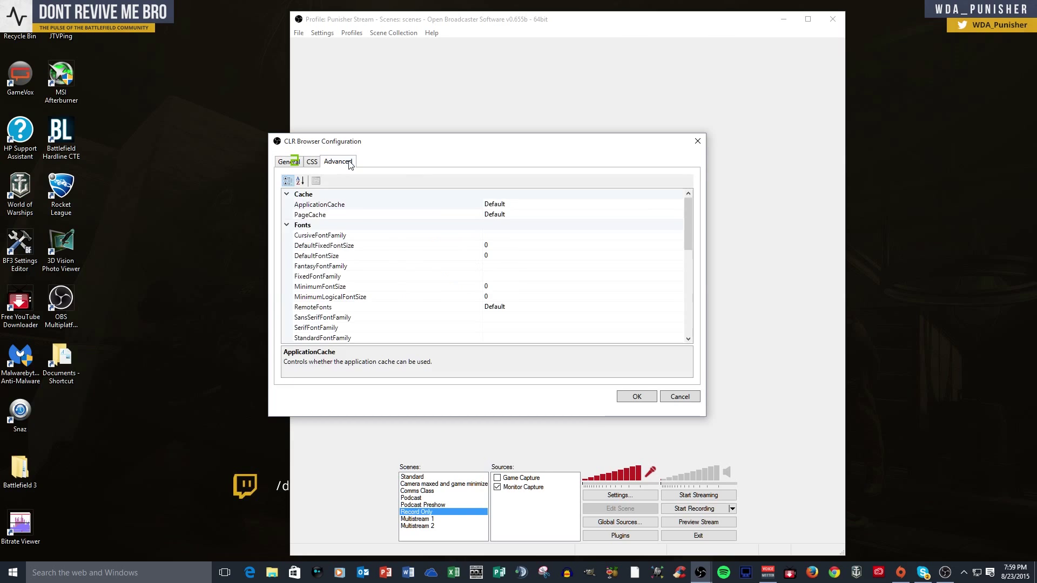
scroll(381, 224, "down", 7)
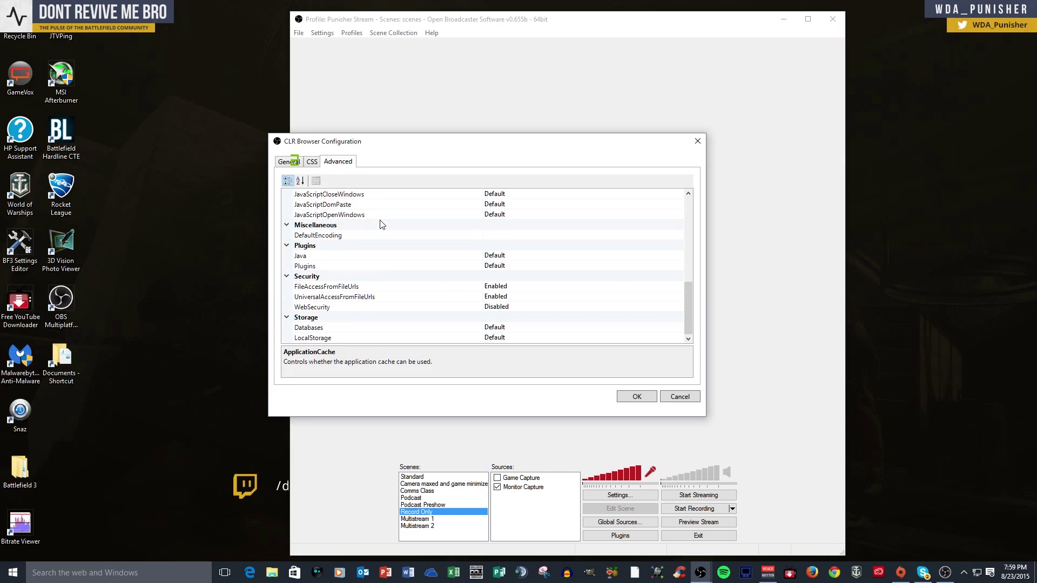
scroll(382, 224, "up", 5)
scroll(382, 224, "up", 2)
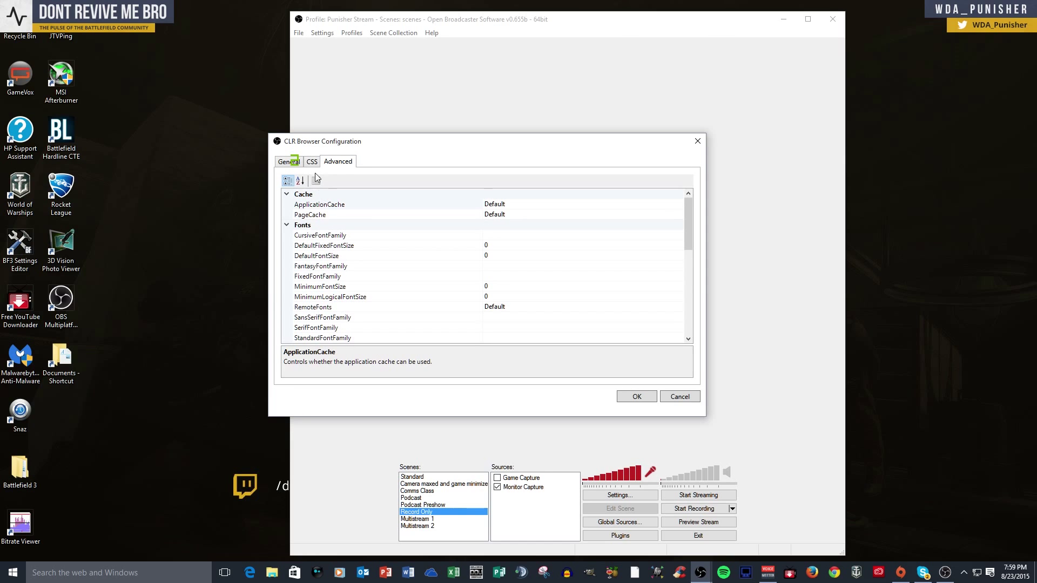
left_click(297, 162)
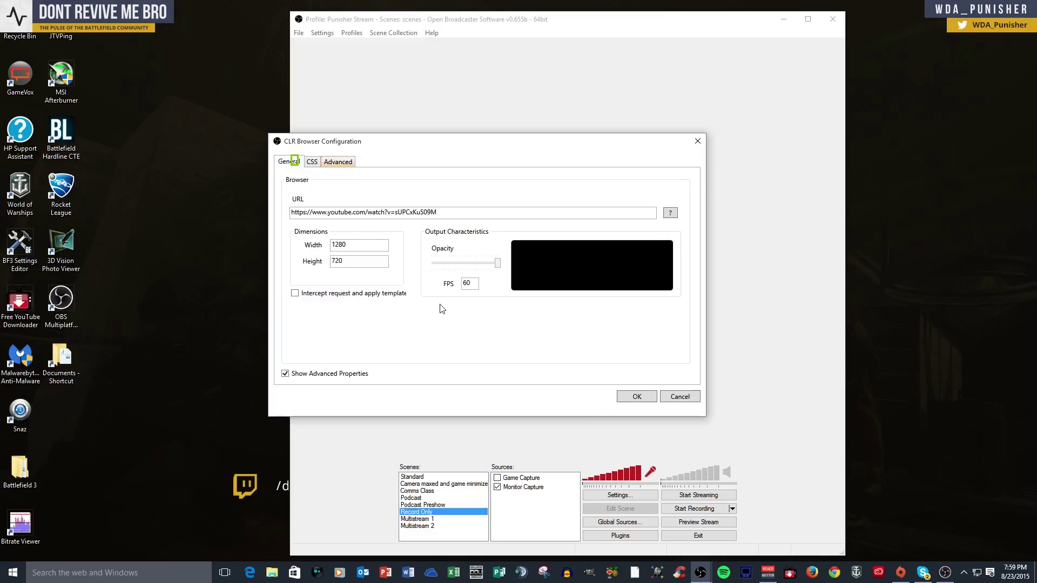
left_click(632, 397)
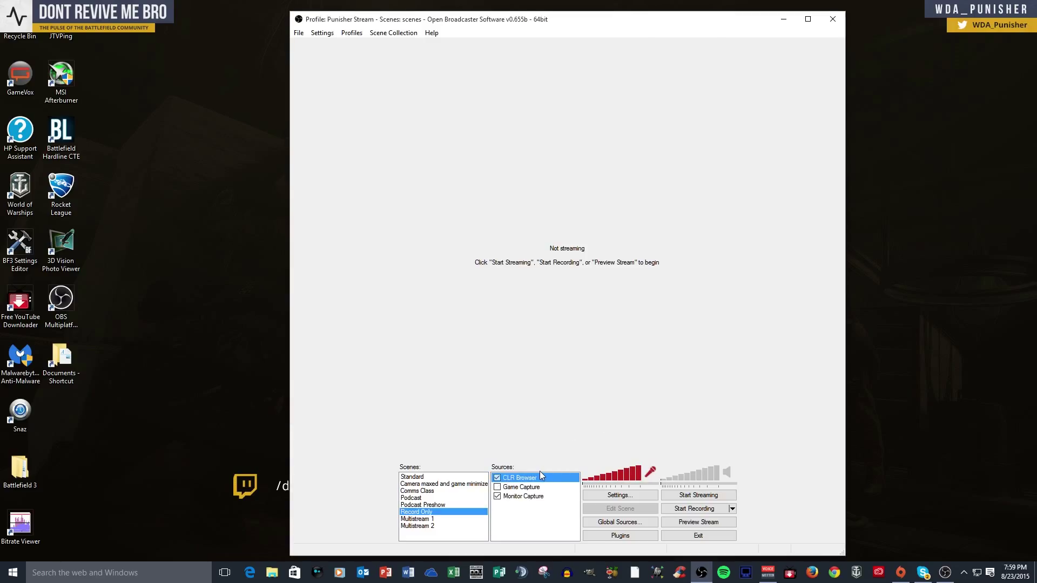
- Preview the stream, enable scene editing, then resize the browser source and crop its left side
left_click(718, 523)
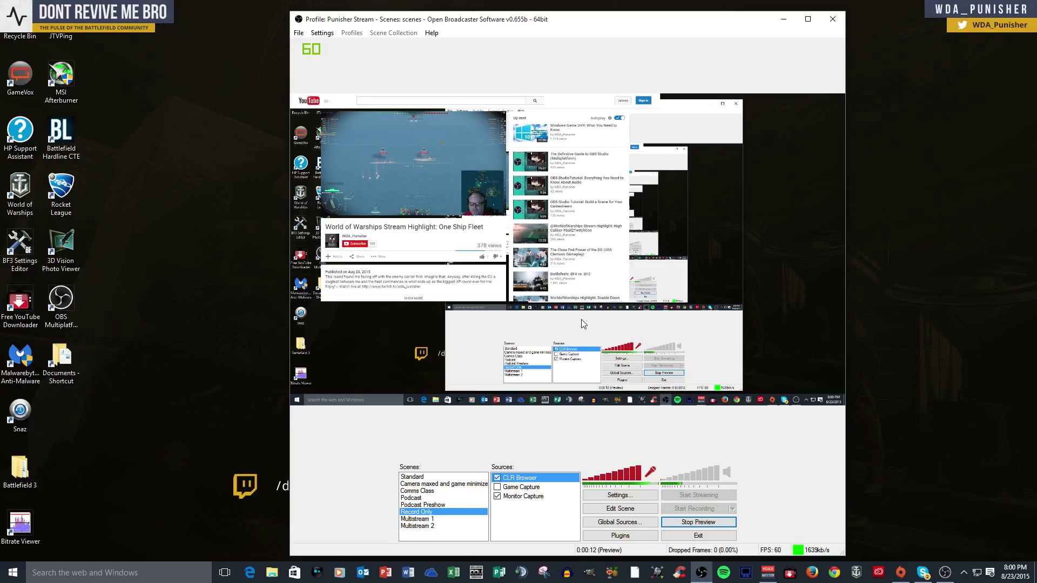
left_click(620, 508)
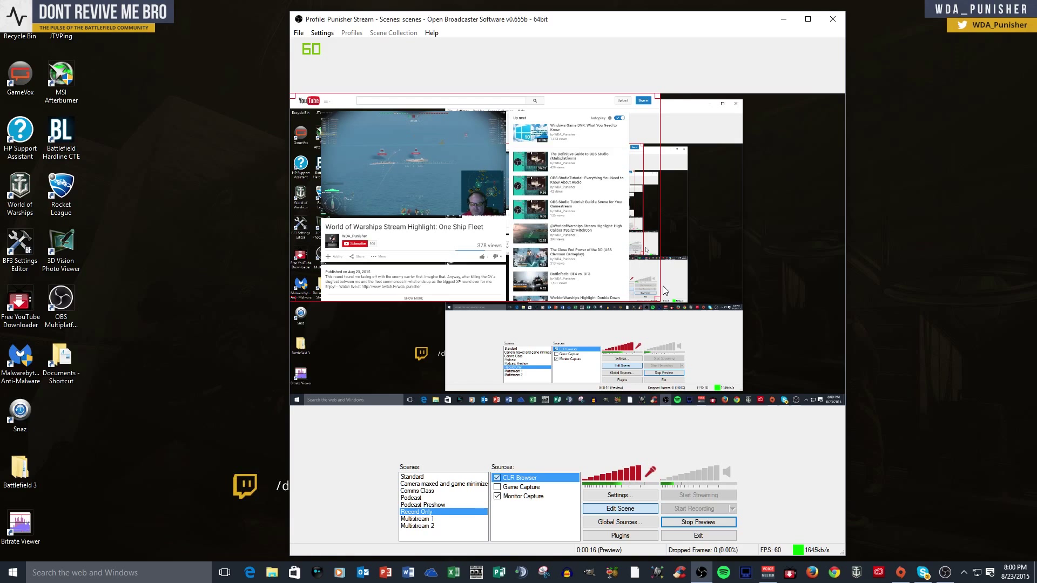
left_click_drag(660, 301, 714, 330)
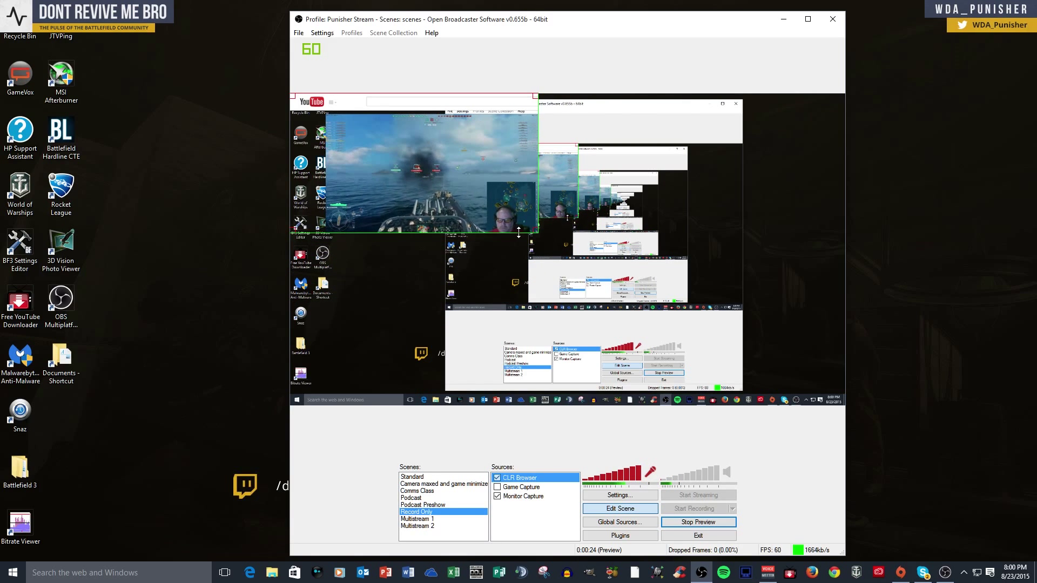
left_click_drag(538, 233, 1000, 477)
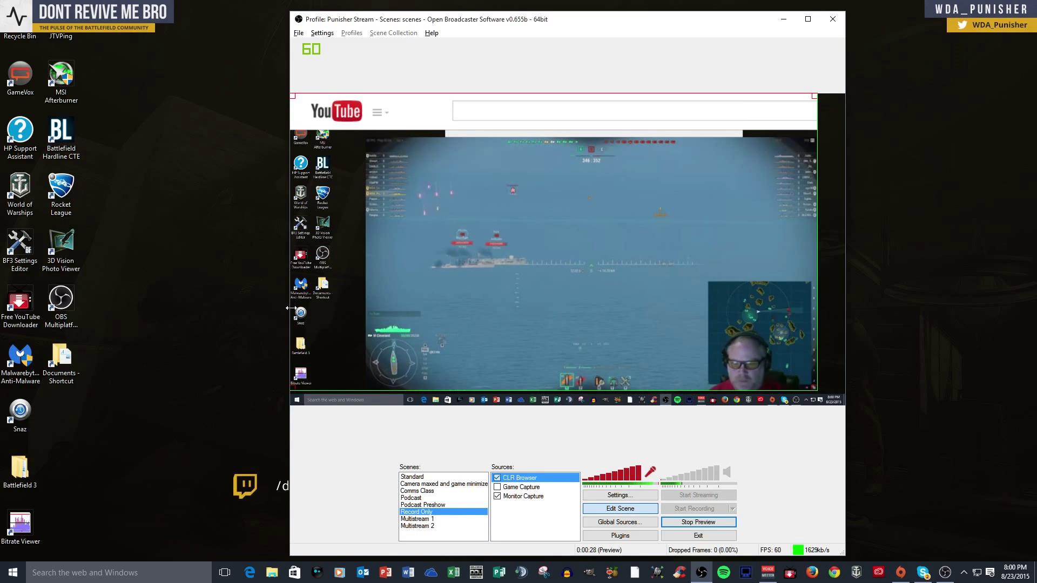
left_click_drag(291, 308, 365, 307)
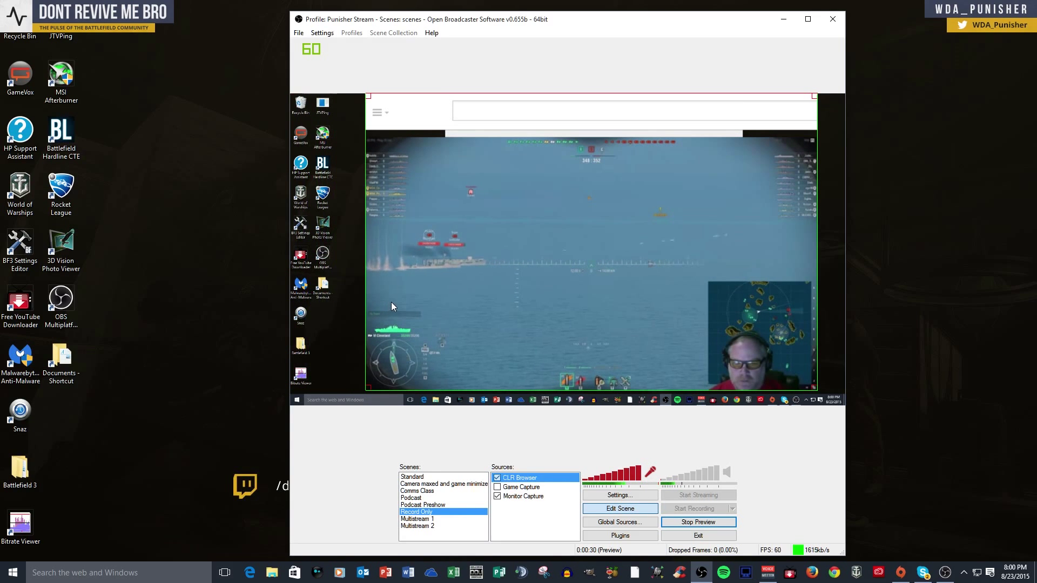
left_click_drag(491, 277, 466, 276)
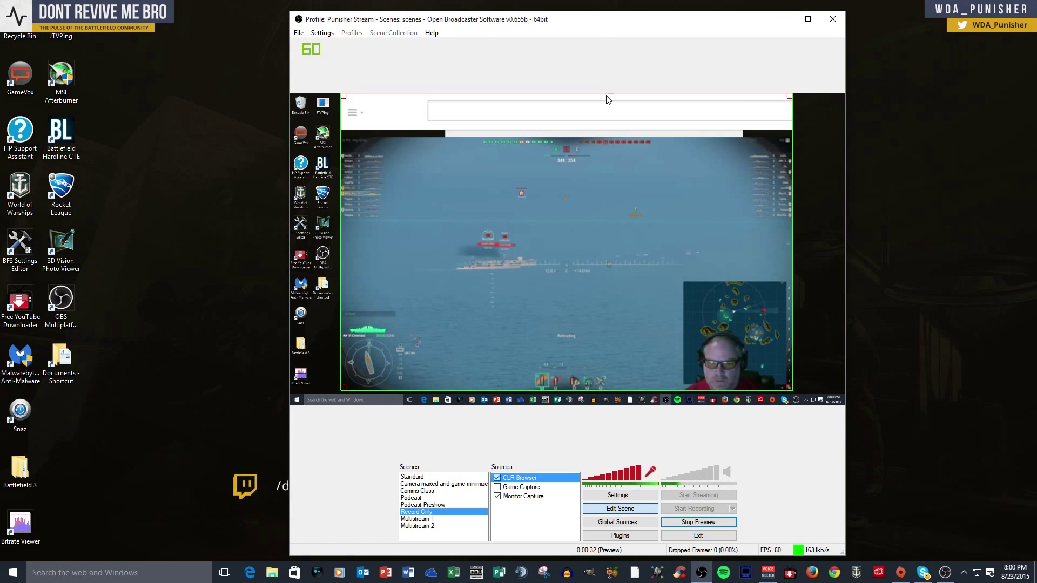
- Crop the white header off the source's top, shrink it and move it top-left
left_click_drag(607, 97, 608, 131)
left_click_drag(617, 187, 622, 164)
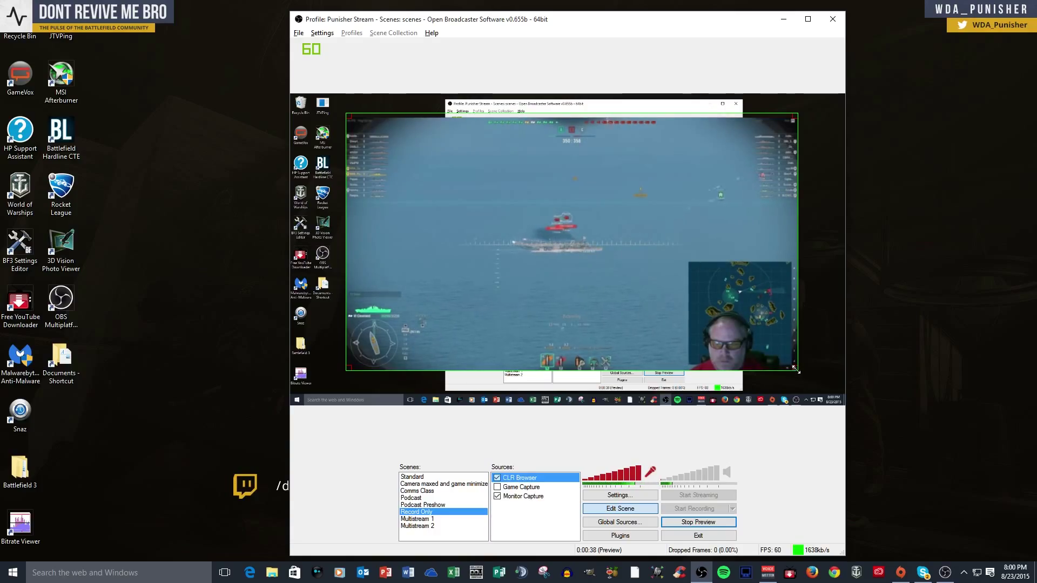
mouse_move(798, 372)
left_mouse_down()
mouse_move(672, 328)
mouse_move(812, 384)
mouse_move(805, 371)
left_mouse_up()
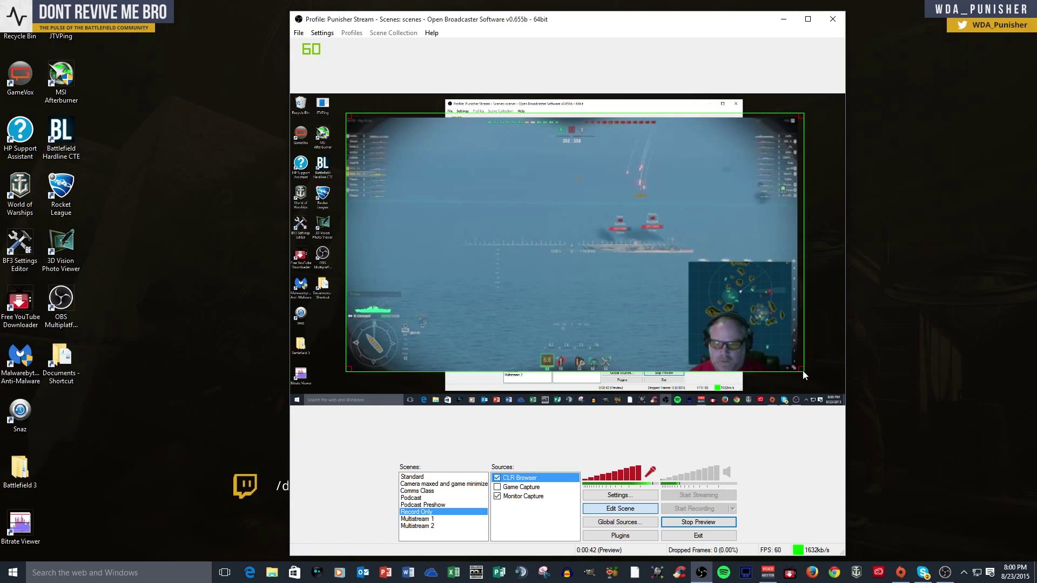
left_click_drag(802, 371, 718, 323)
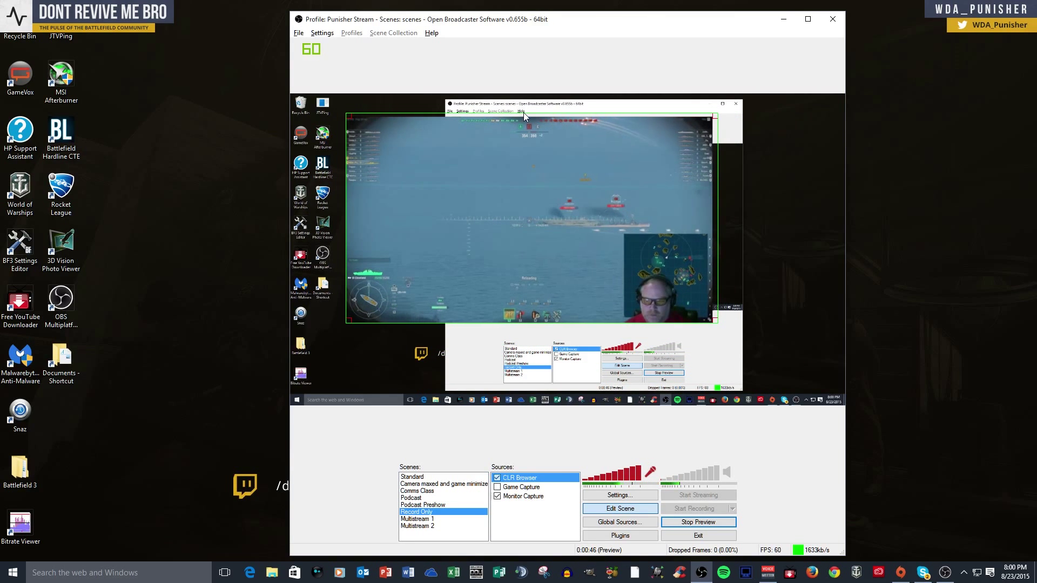
left_click_drag(522, 113, 523, 120)
left_click_drag(533, 167, 479, 141)
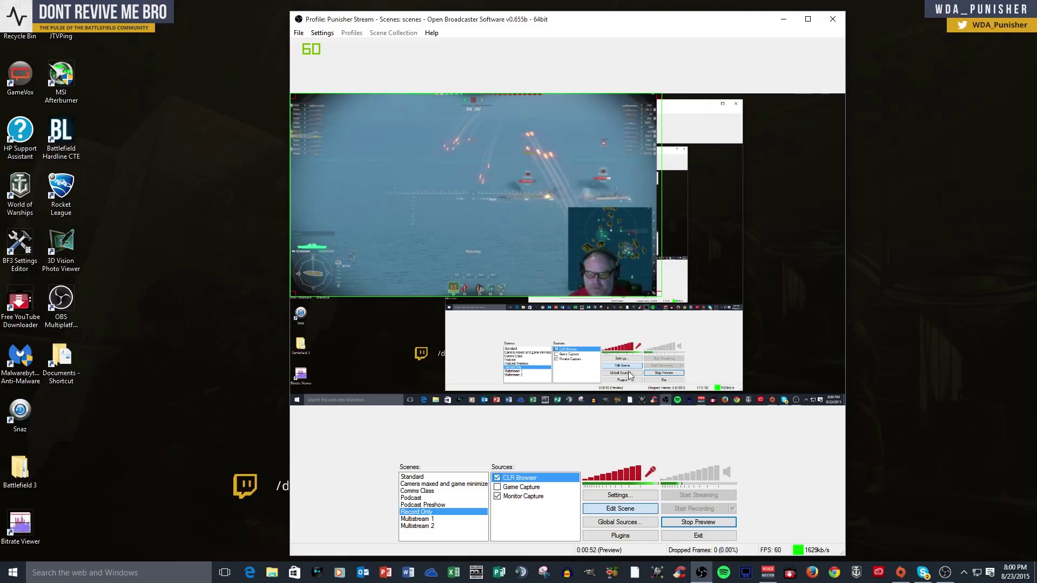
- Hide the browser source, then delete it from the Record Only scene
left_click(497, 478)
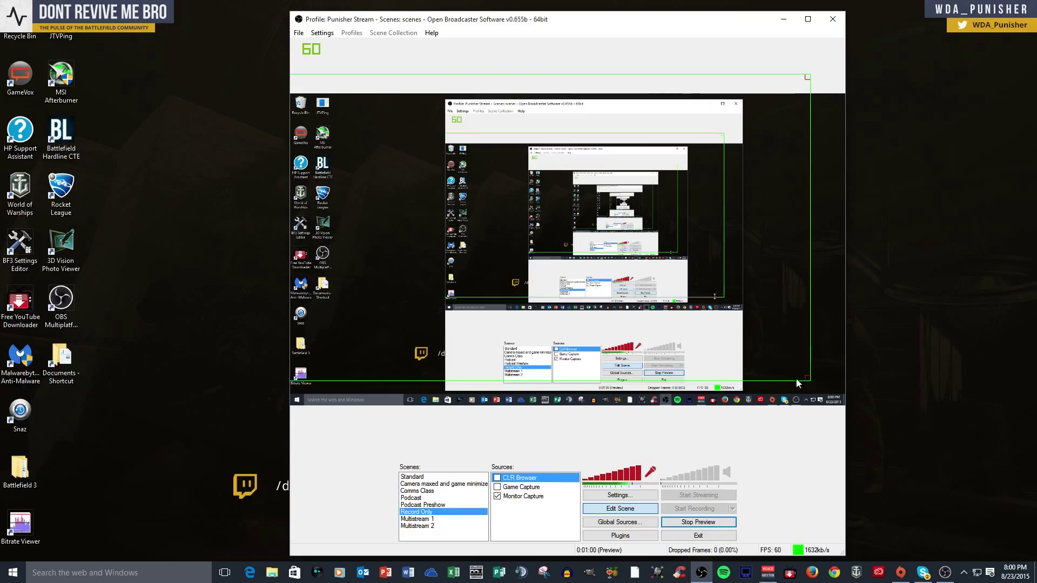
left_click_drag(811, 385, 692, 356)
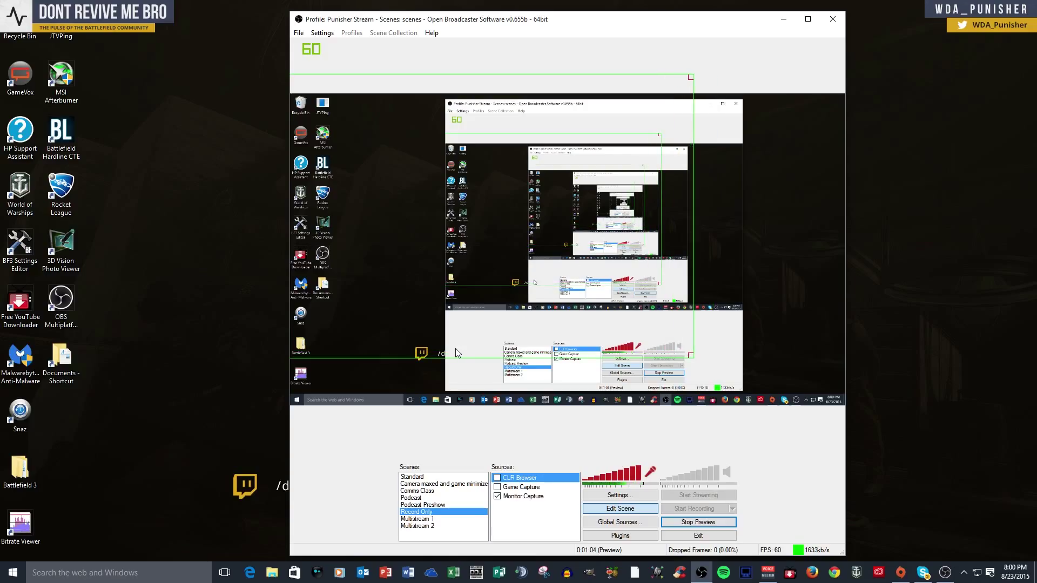
key("Delete")
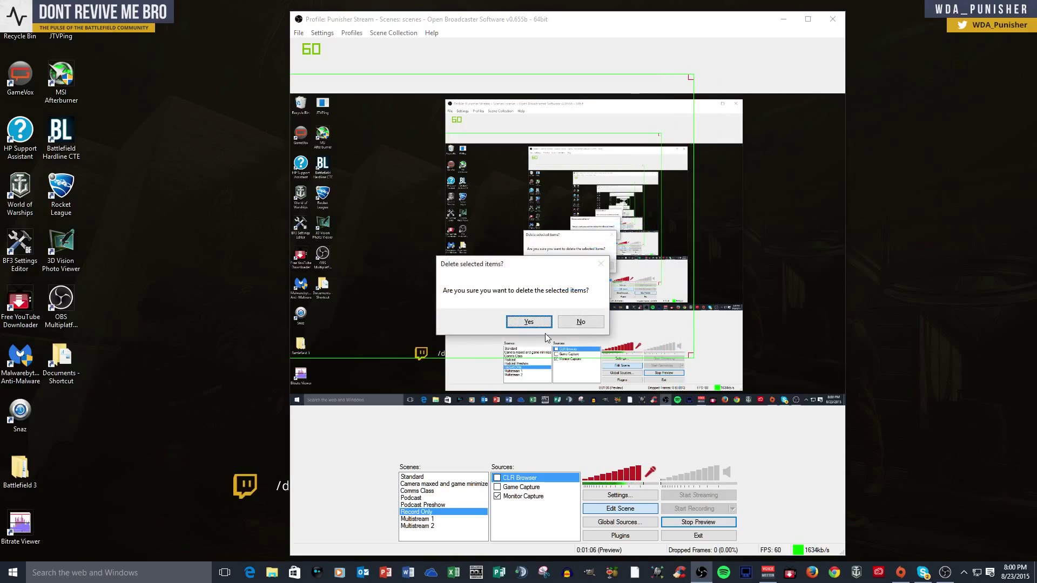
left_click(529, 322)
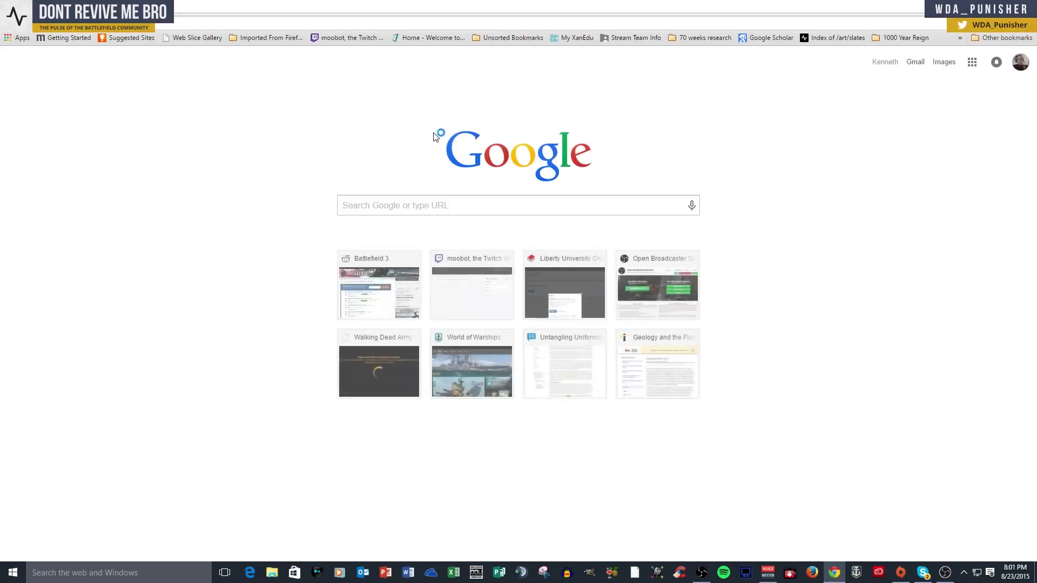
- Go to twitchalerts.com, launch TwitchAlerts and connect it with the Twitch account
left_click(404, 202)
type("twitch")
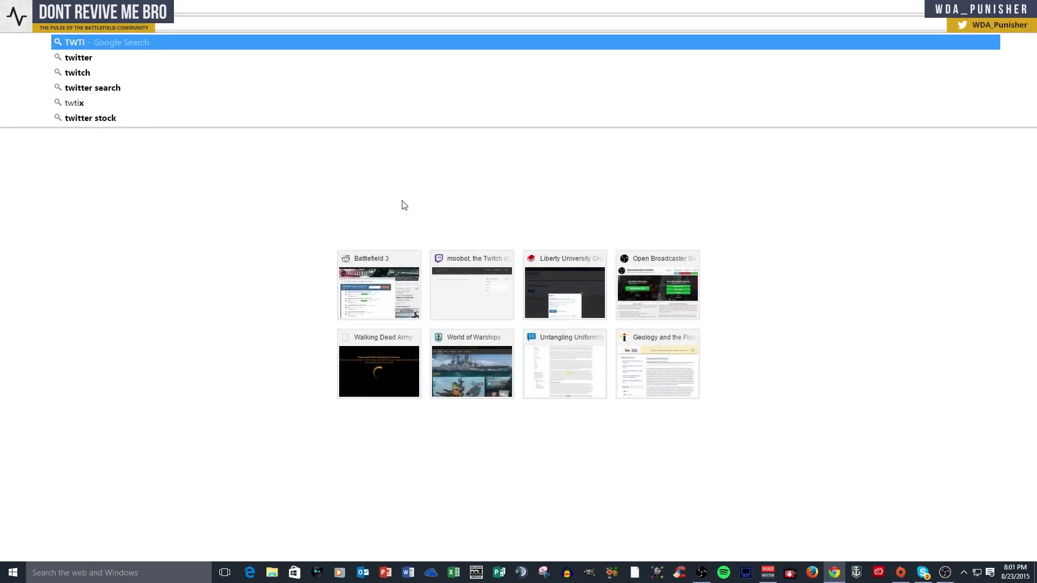
key("Return")
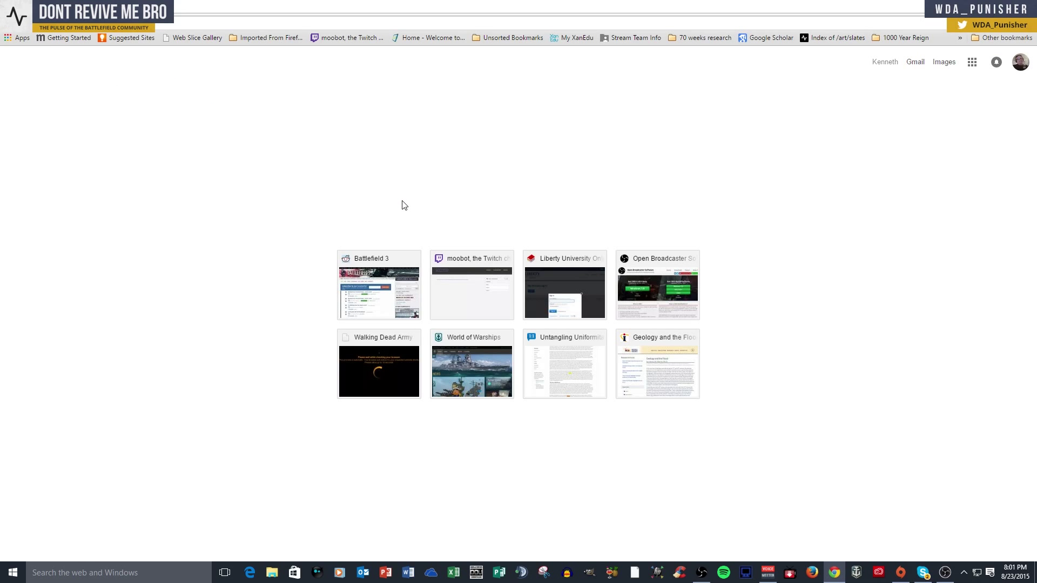
type("twitchale")
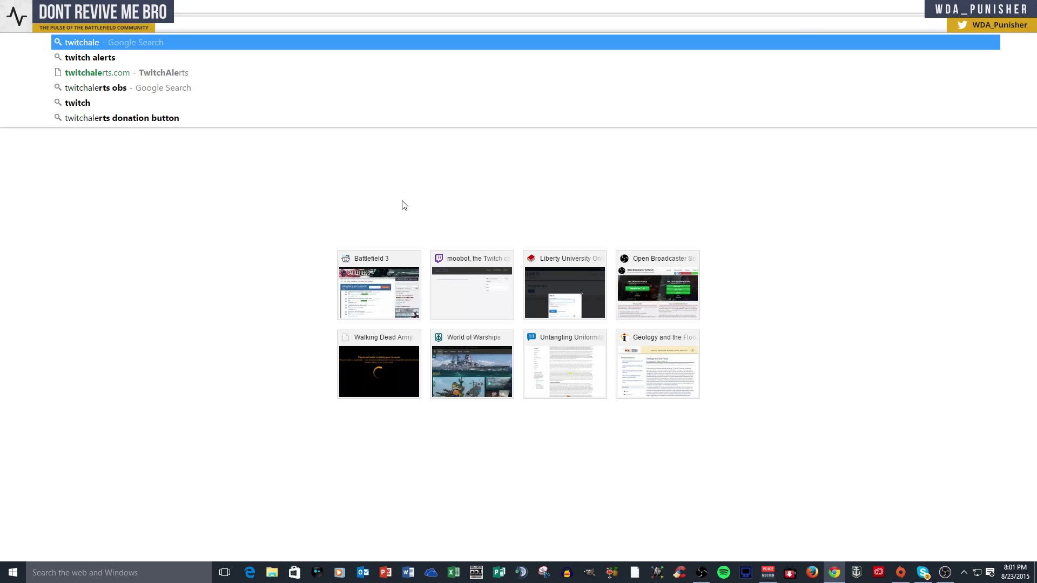
type("rts.com")
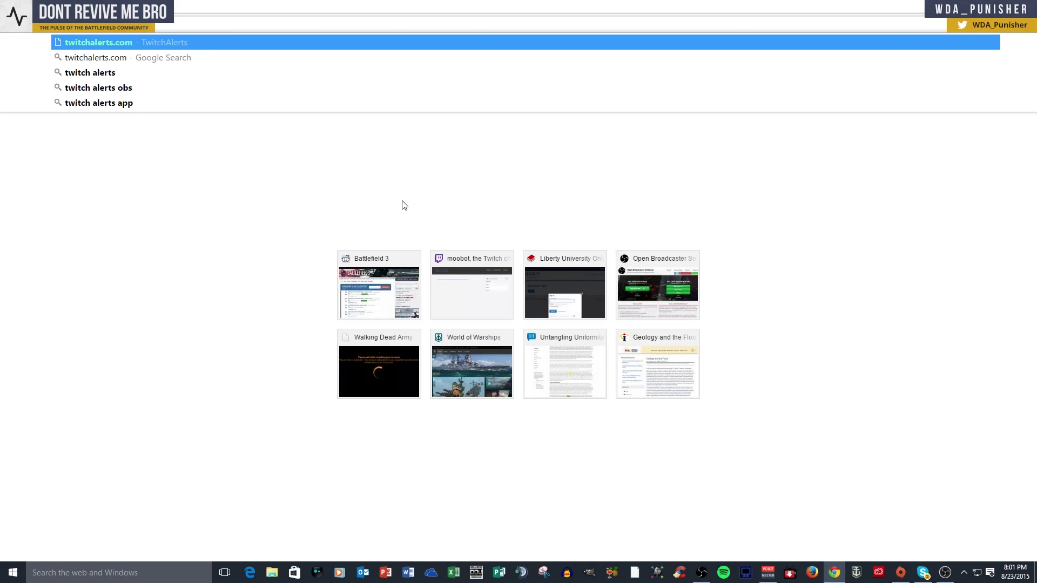
key("Return")
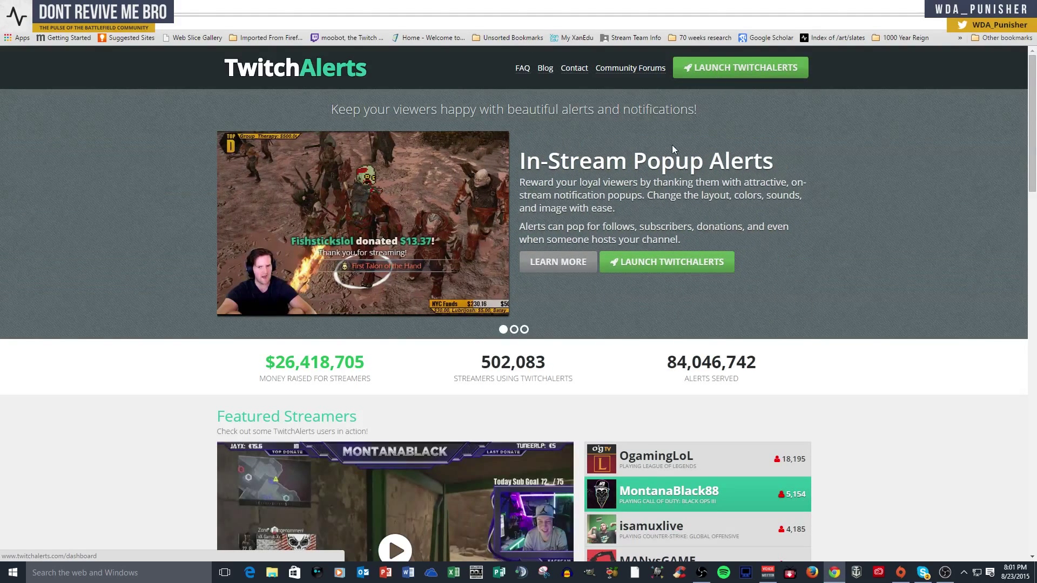
left_click(721, 70)
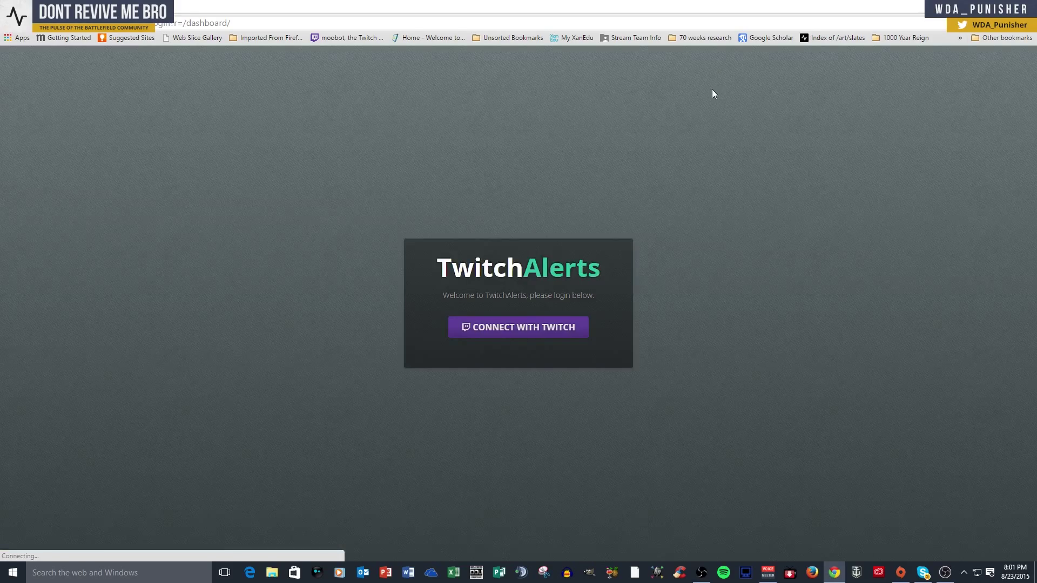
left_click(542, 326)
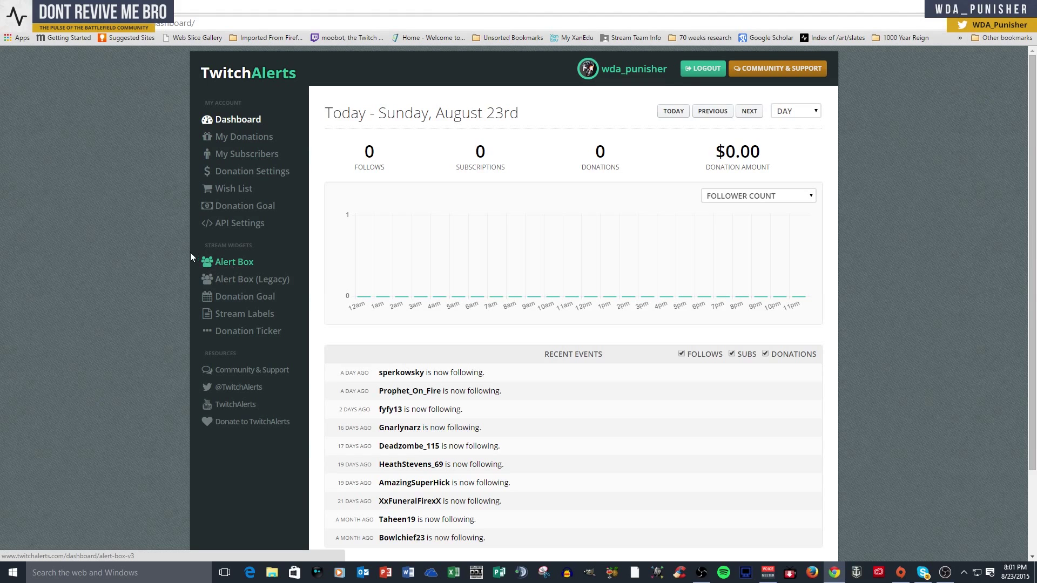
- Open the Alert Box widget settings and copy its widget URL
left_click(233, 265)
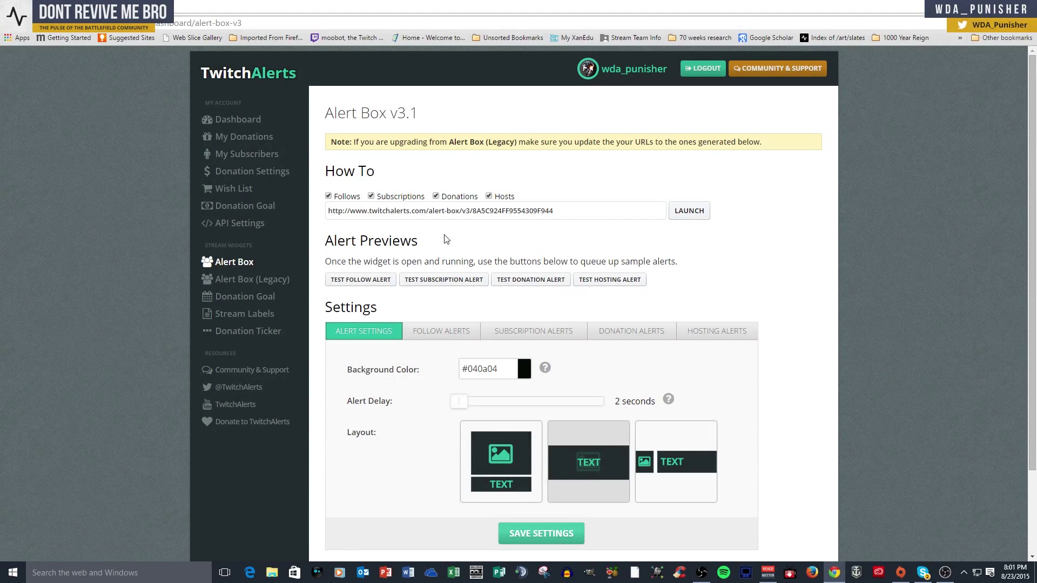
left_click_drag(566, 213, 328, 212)
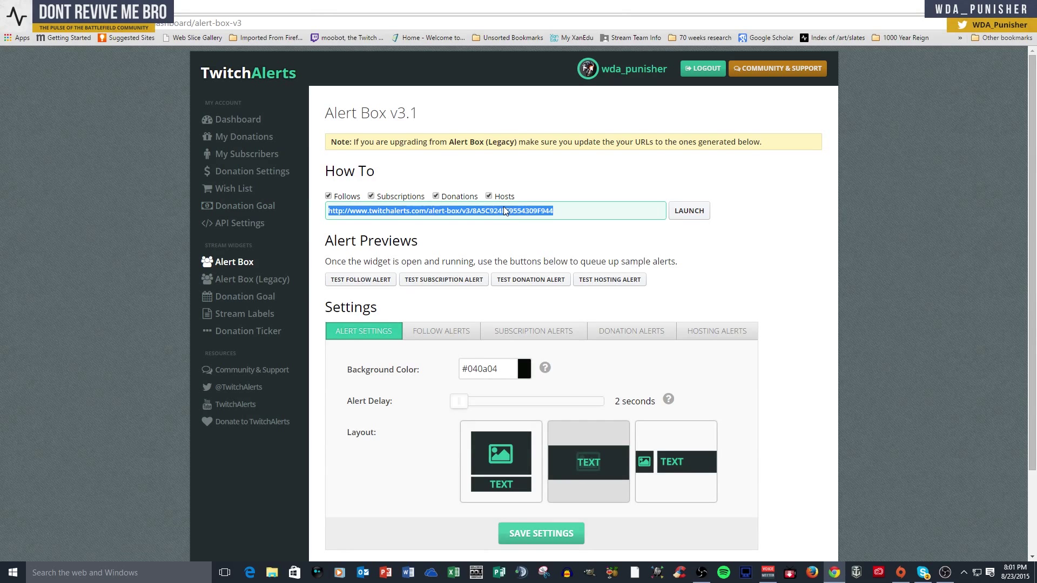
right_click(413, 211)
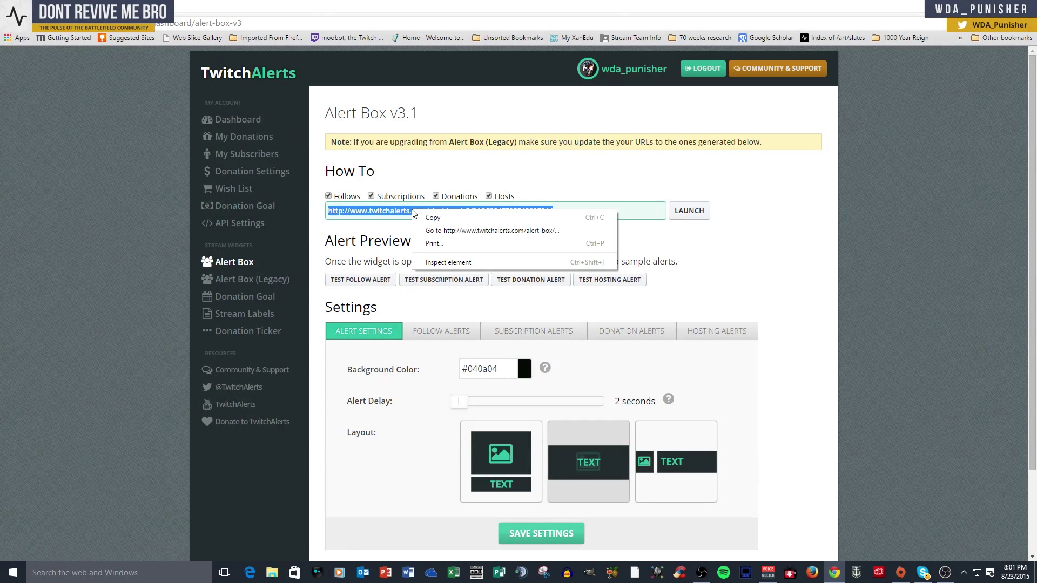
left_click(426, 215)
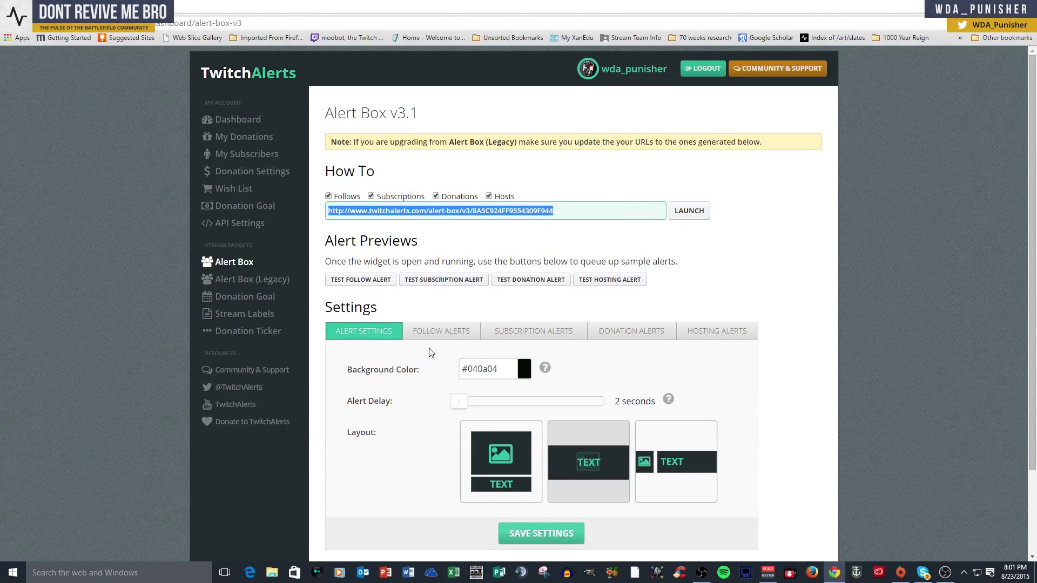
- Scroll through the Follow Alerts settings
left_click(440, 332)
scroll(529, 334, "down", 1)
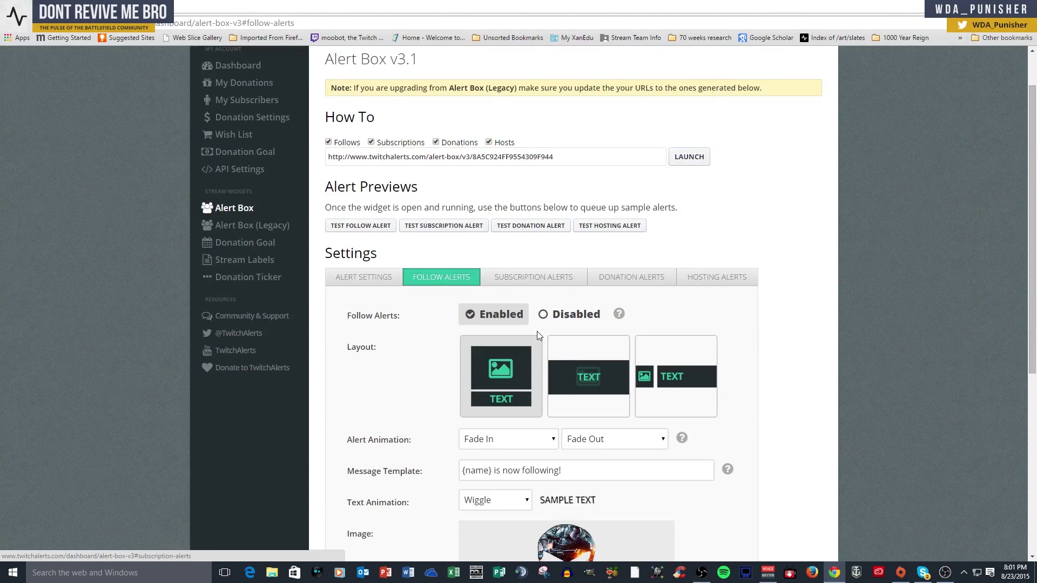
scroll(537, 331, "down", 5)
scroll(635, 466, "up", 2)
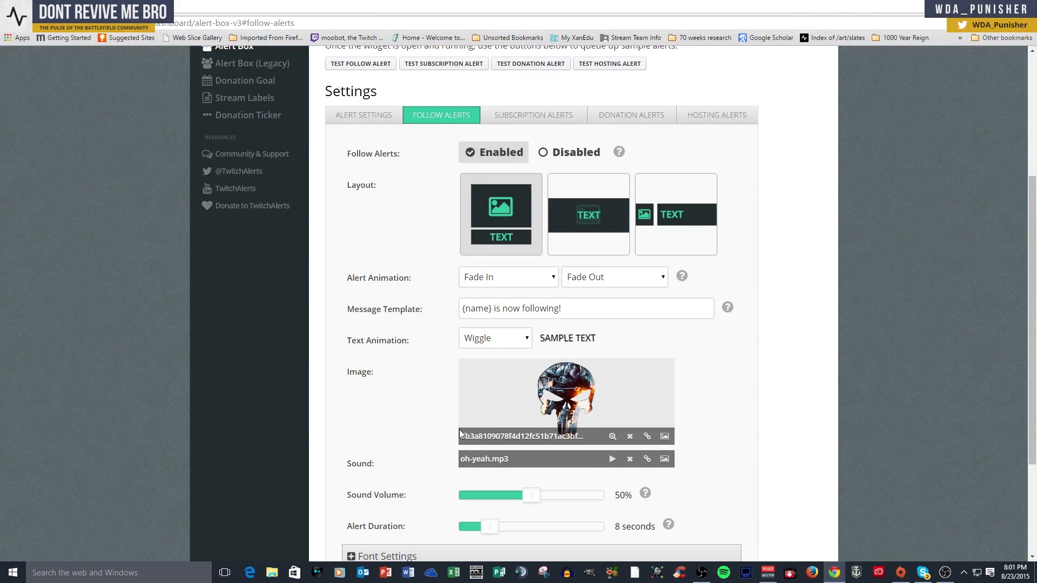
scroll(460, 432, "up", 4)
scroll(460, 432, "down", 5)
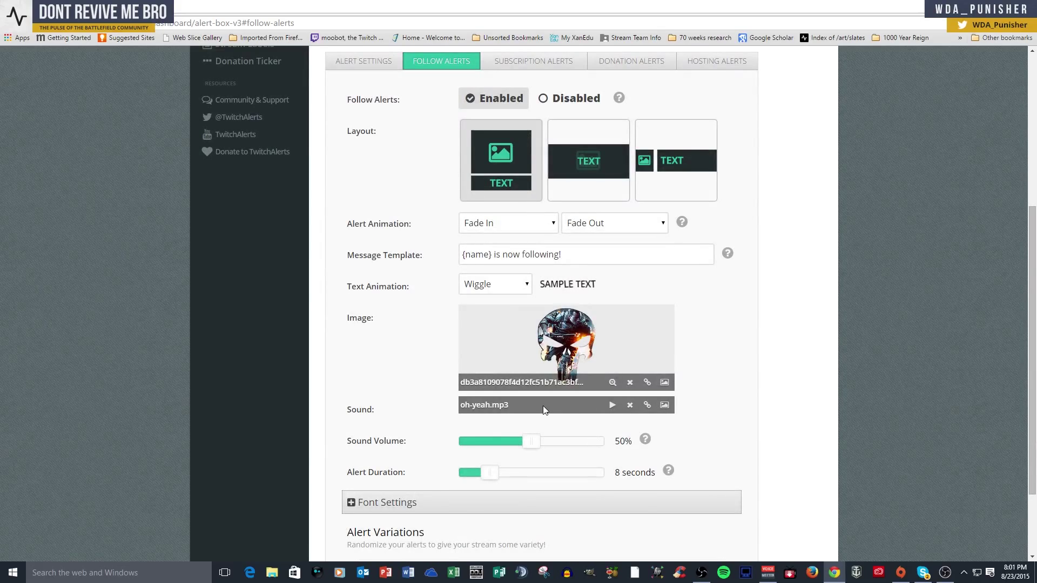
scroll(572, 405, "up", 2)
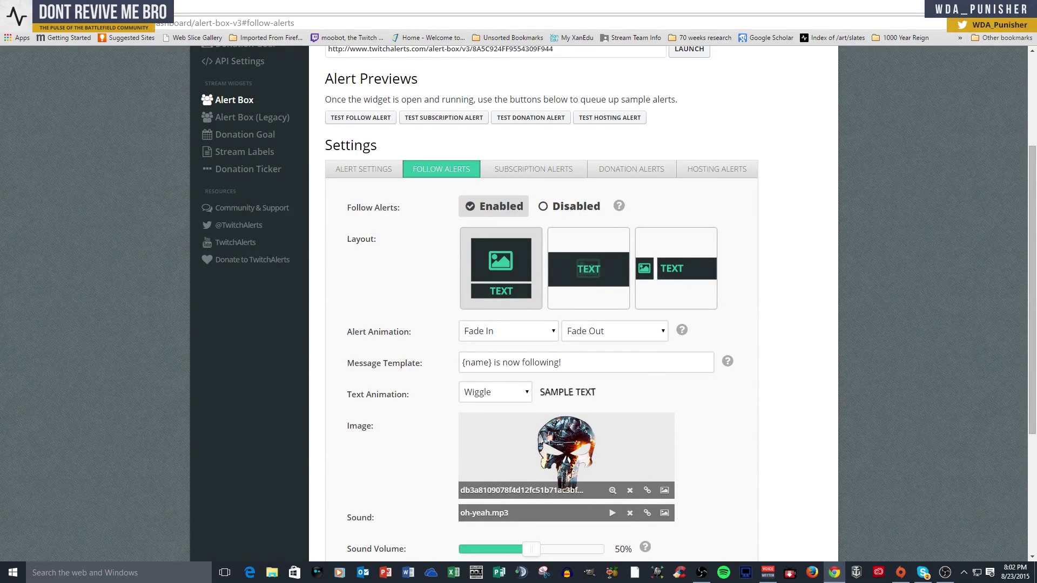
scroll(492, 368, "up", 3)
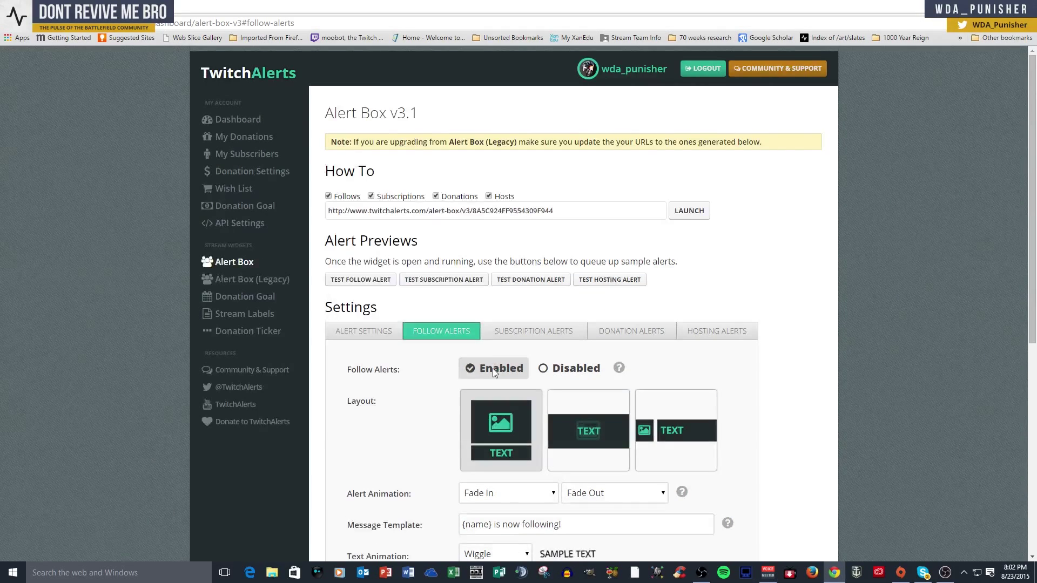
scroll(438, 339, "down", 1)
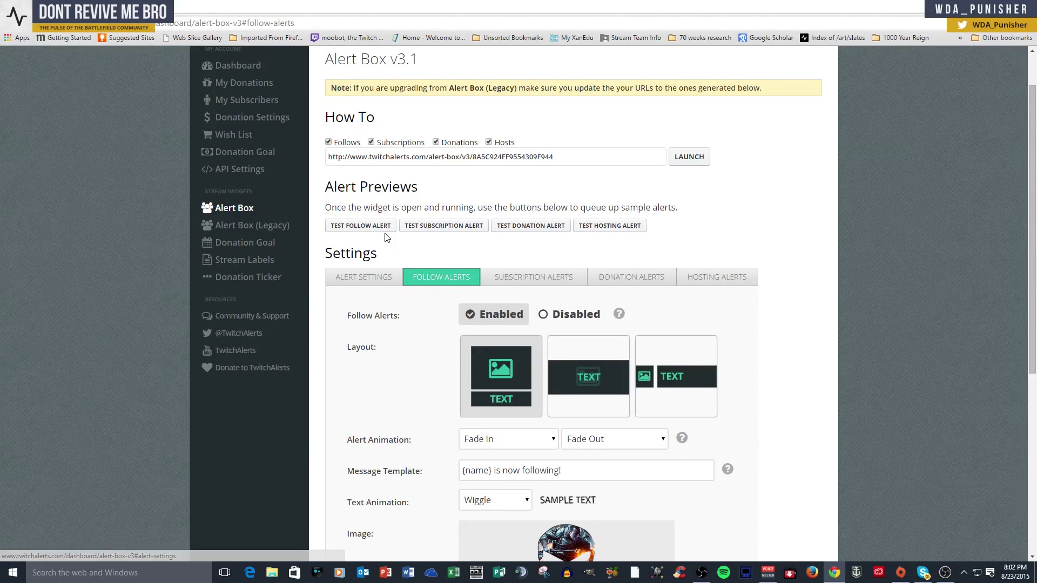
- Copy the whole widget URL again and minimise Chrome to return to OBS
left_click_drag(552, 157, 325, 159)
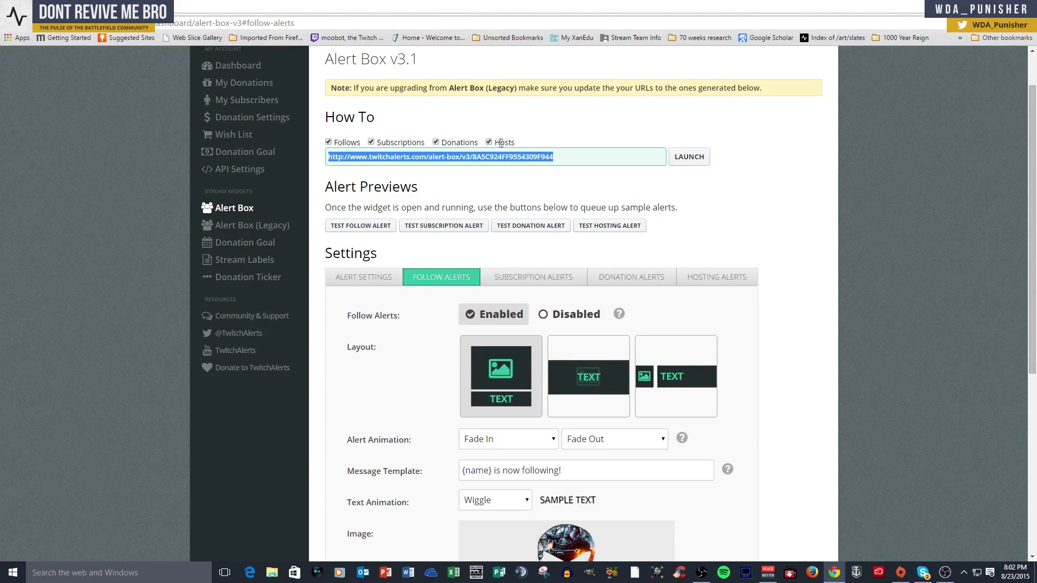
right_click(438, 159)
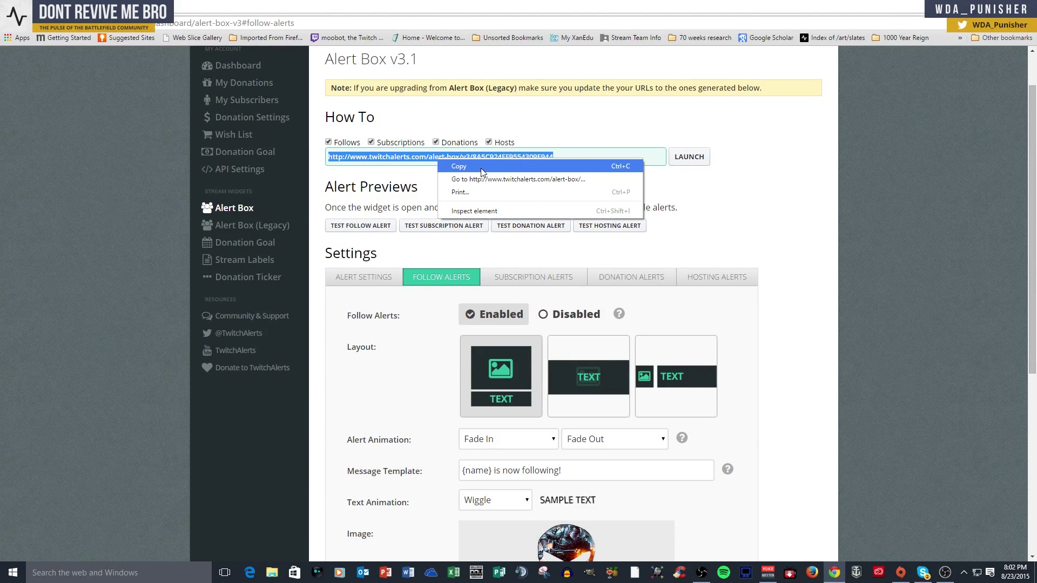
left_click(482, 172)
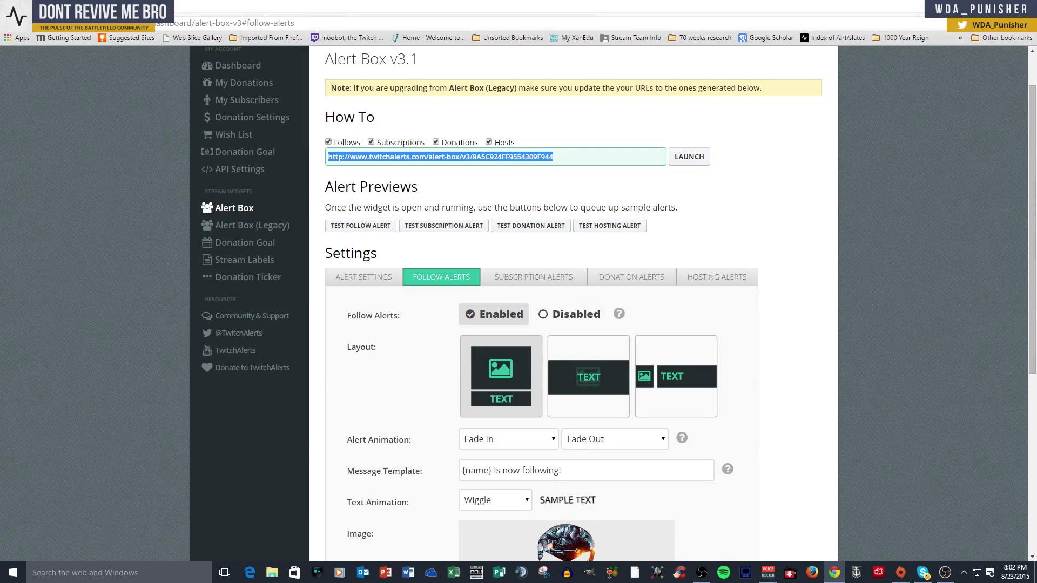
left_click(976, 6)
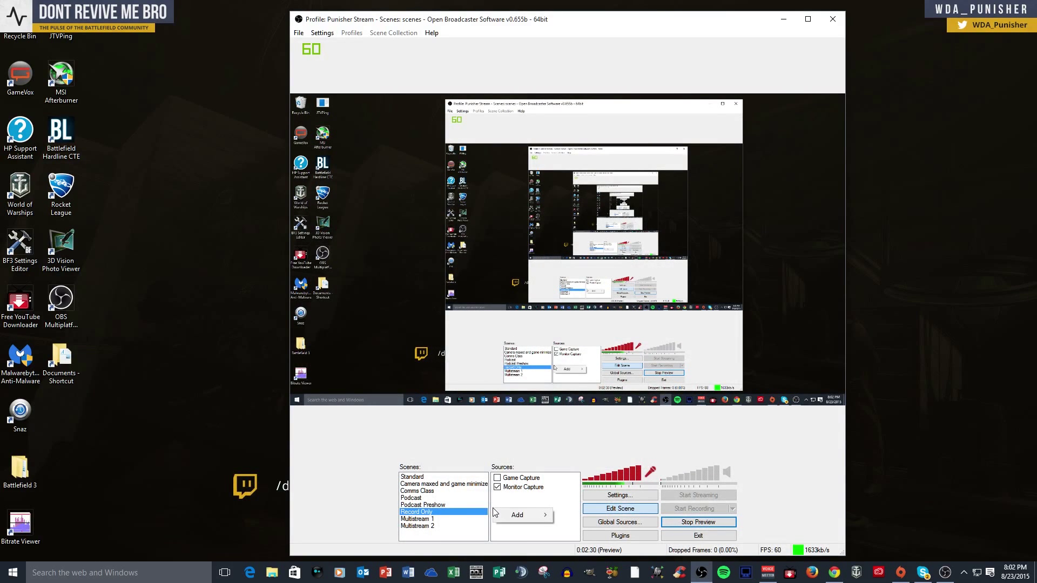
- Add a CLR Browser source named 'Follow Alert' to the Record Only scene
mouse_move(509, 513)
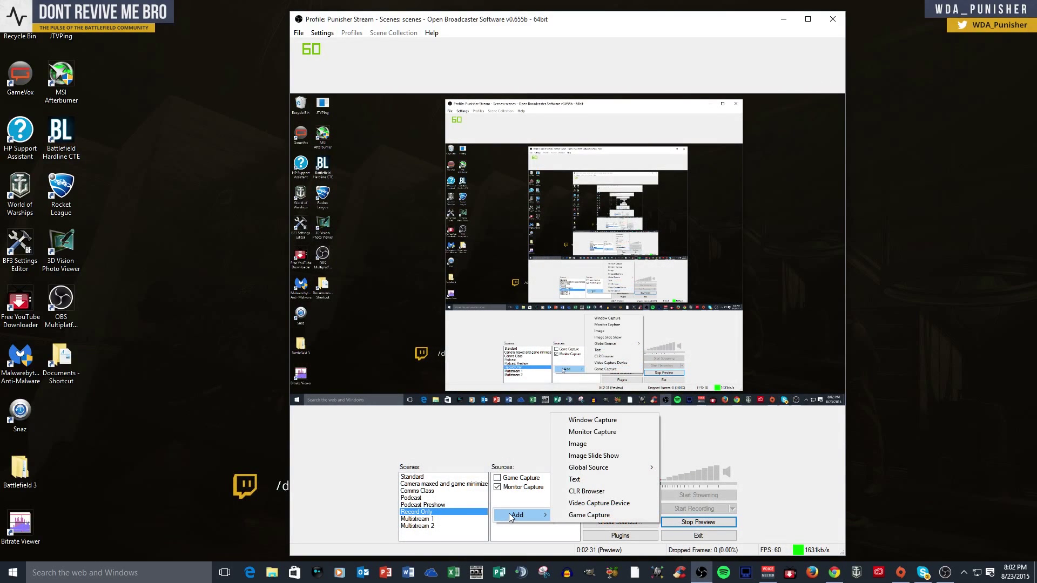
left_click(627, 491)
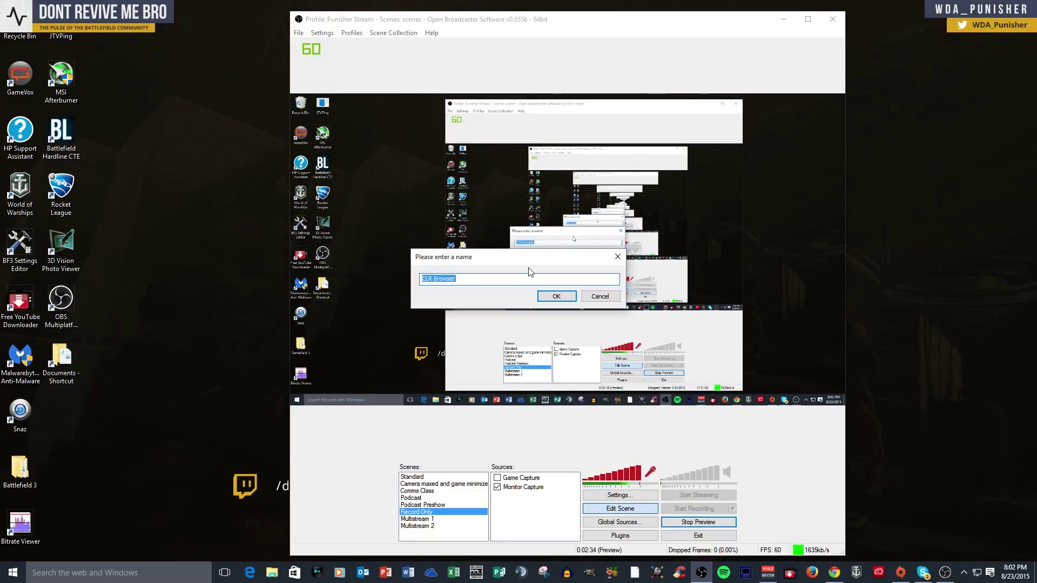
key("BackSpace")
type("Follow Alert")
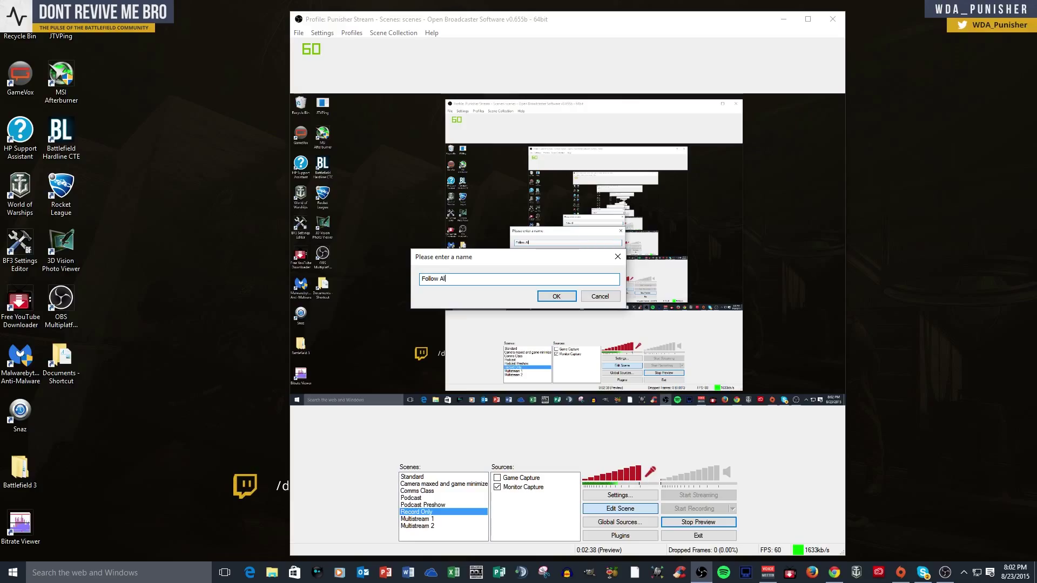
left_click(551, 297)
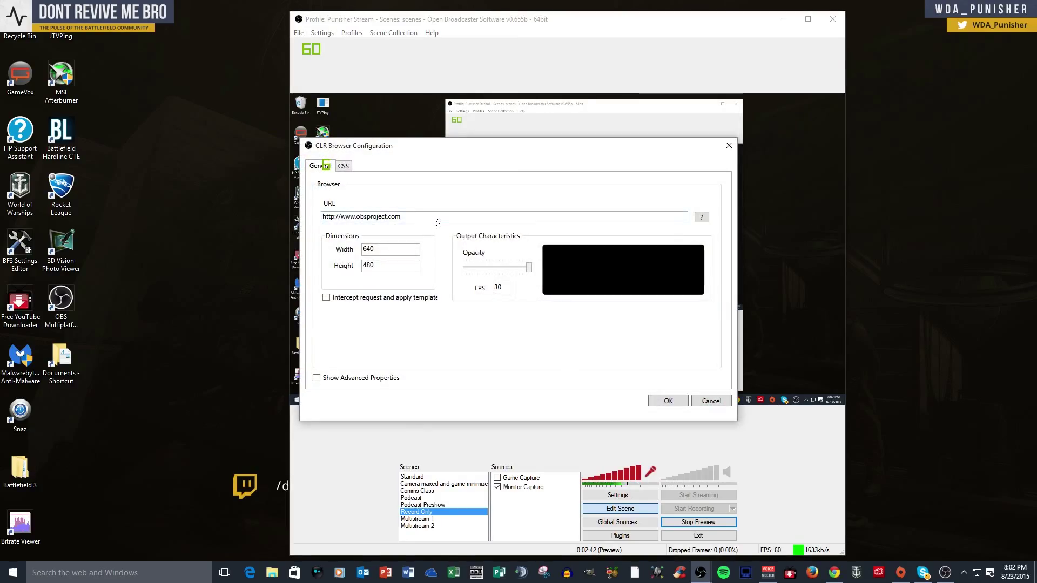
- Replace the default obsproject URL with the copied TwitchAlerts alert box URL and confirm
left_click_drag(438, 217, 316, 221)
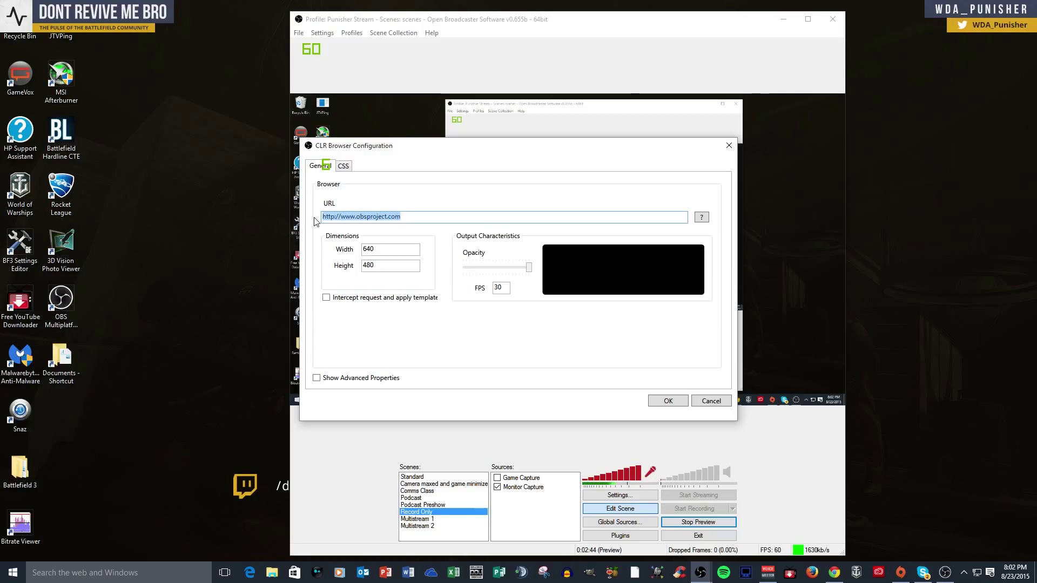
key("ctrl+v")
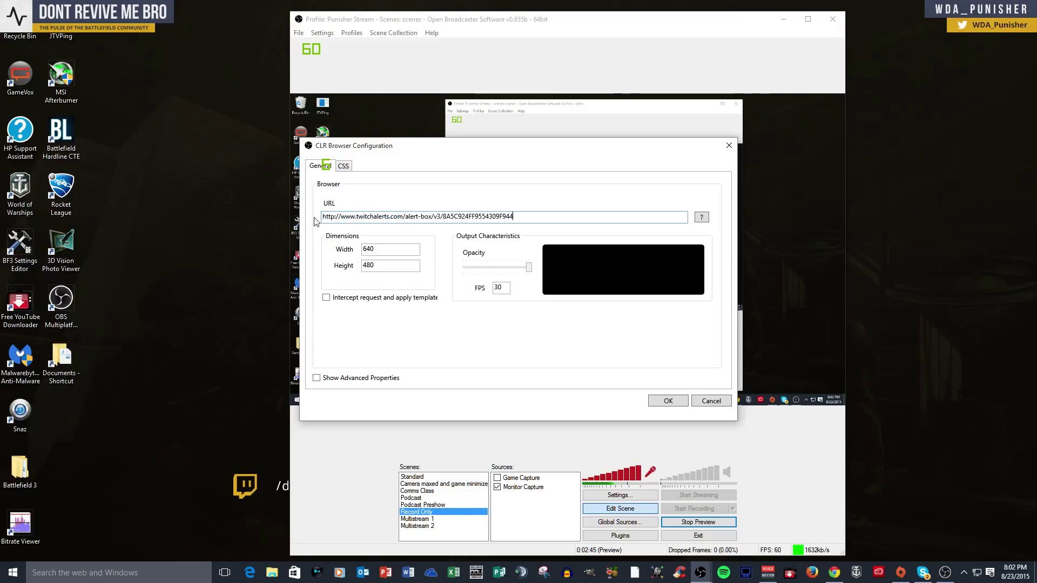
left_click(668, 400)
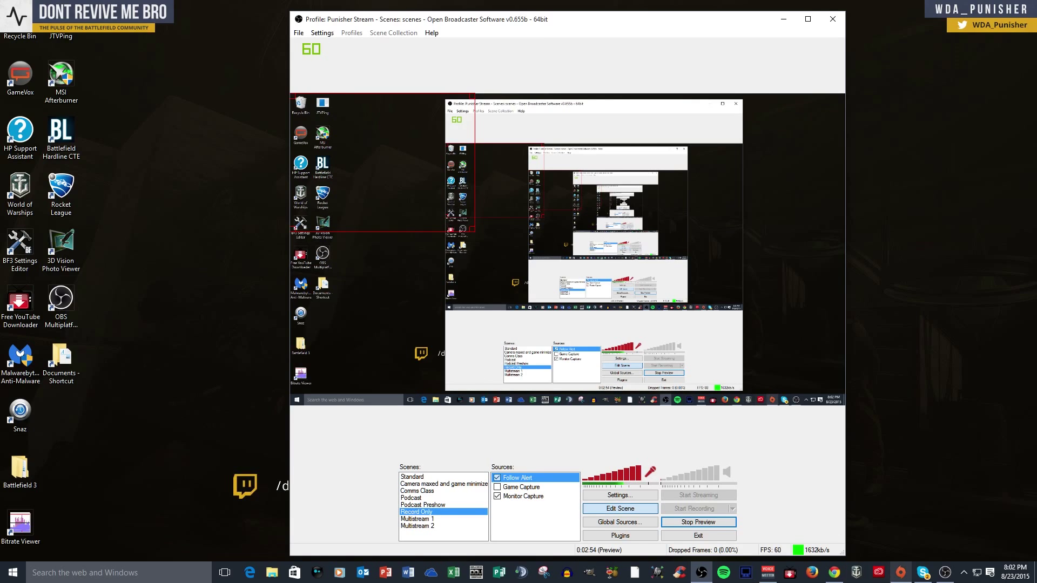
- Restore the Alert Box page as a floating Chrome window positioned beside the OBS window
left_click(838, 575)
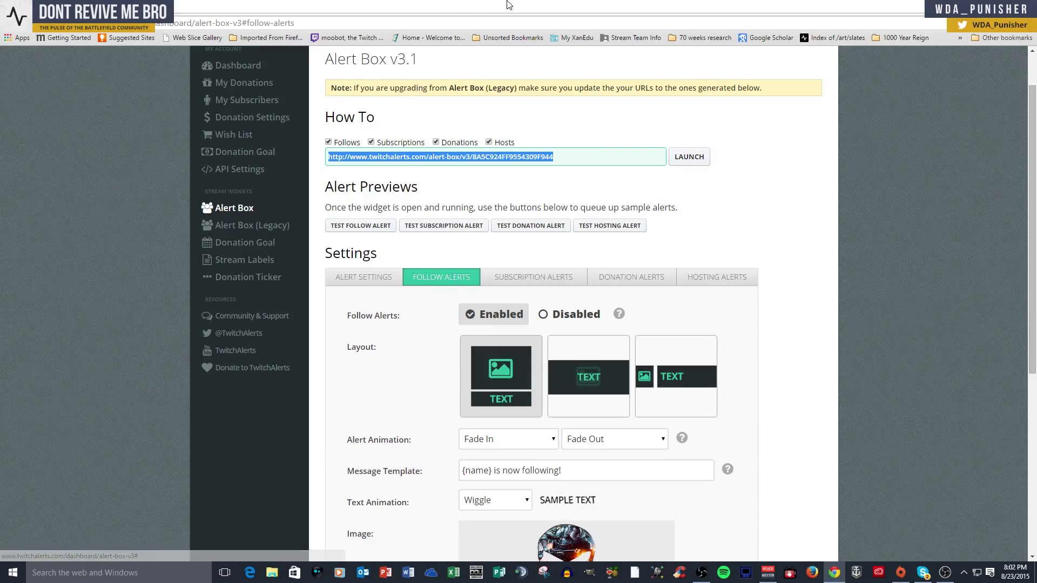
left_click_drag(378, 6, 479, 220)
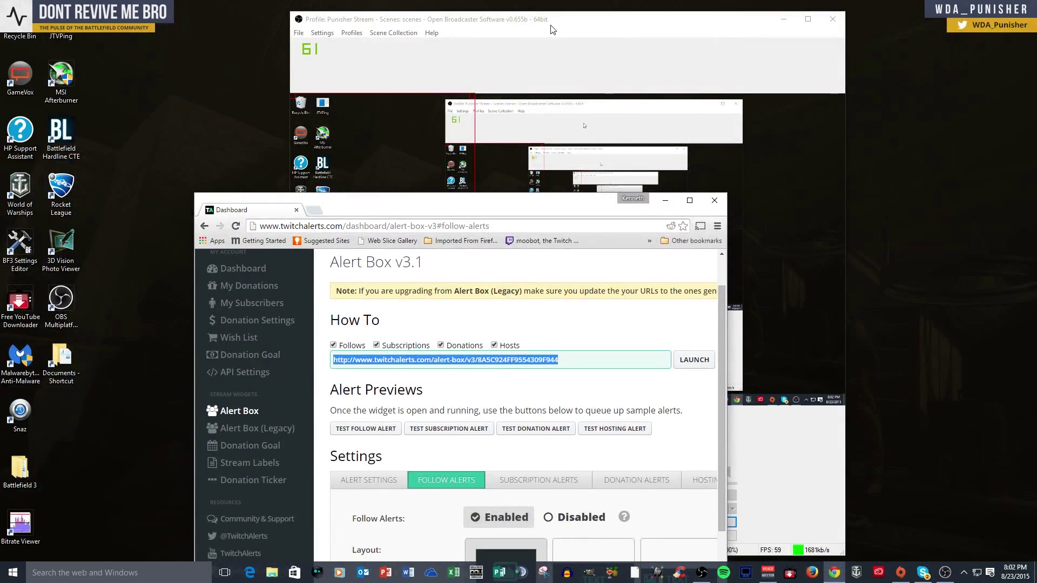
left_click(586, 14)
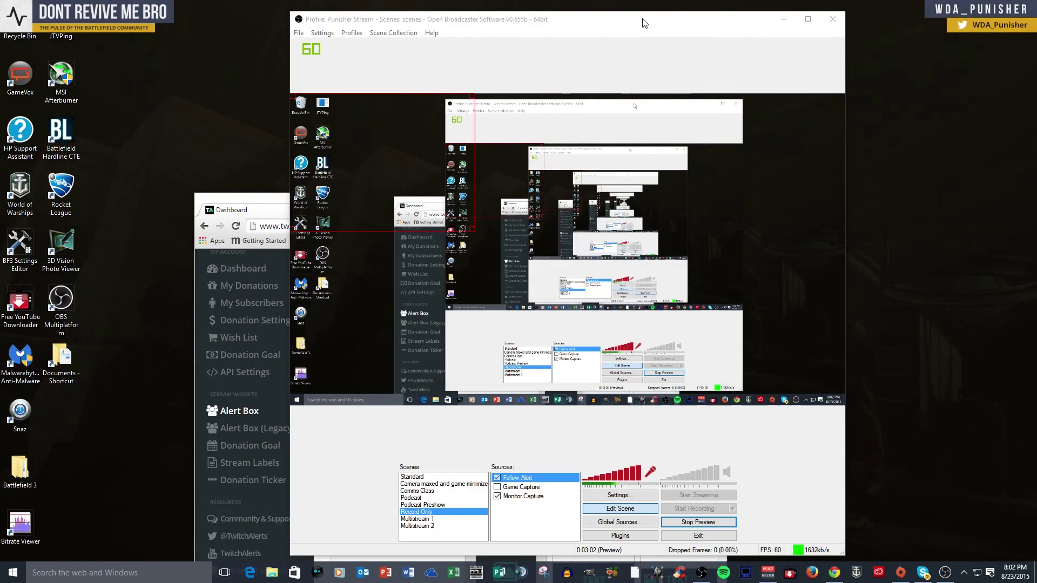
left_click_drag(641, 22, 853, 33)
double_click(436, 215)
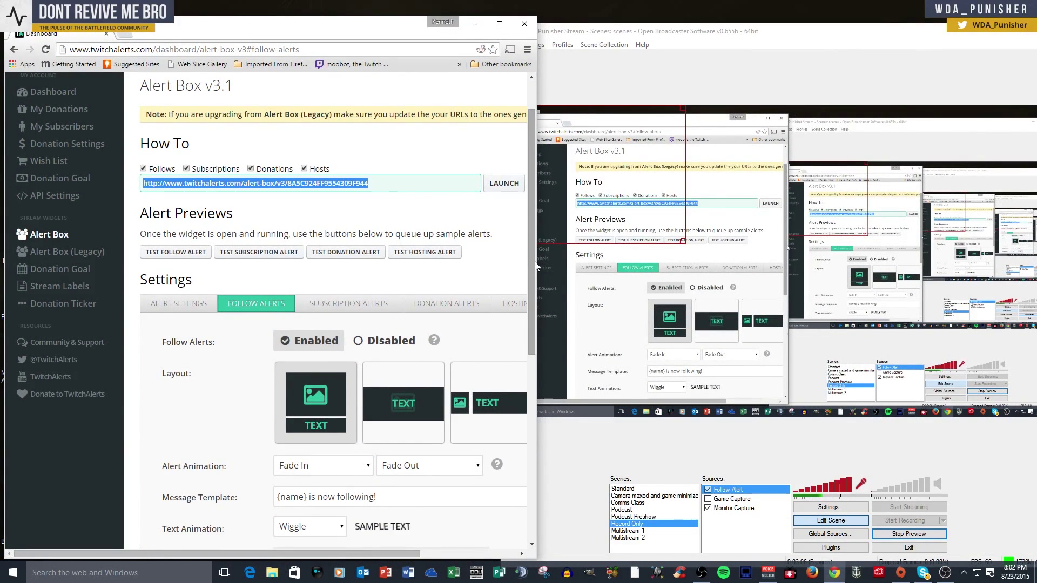
scroll(516, 278, "down", 1)
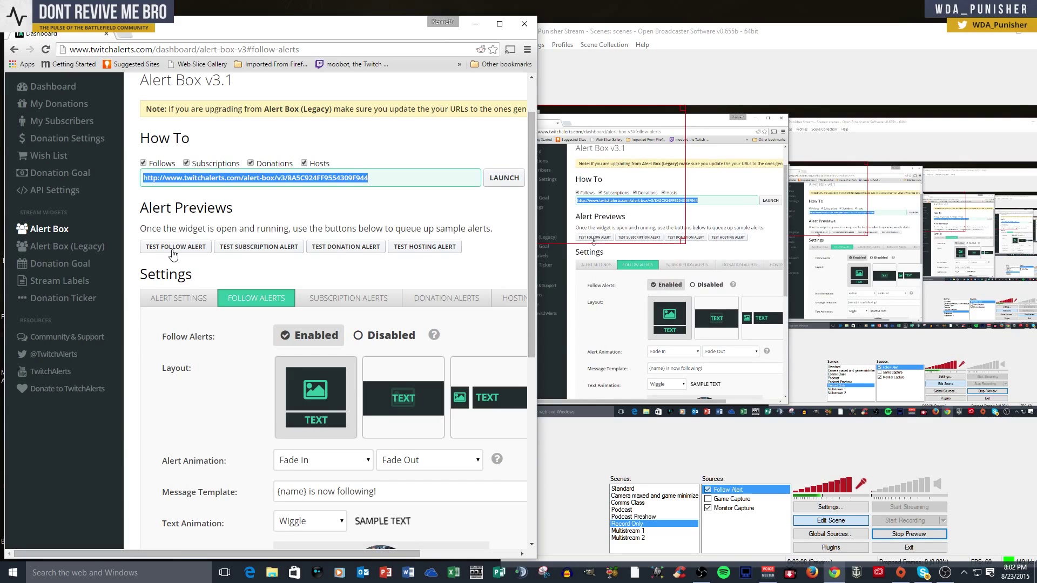
left_click_drag(308, 33, 271, 23)
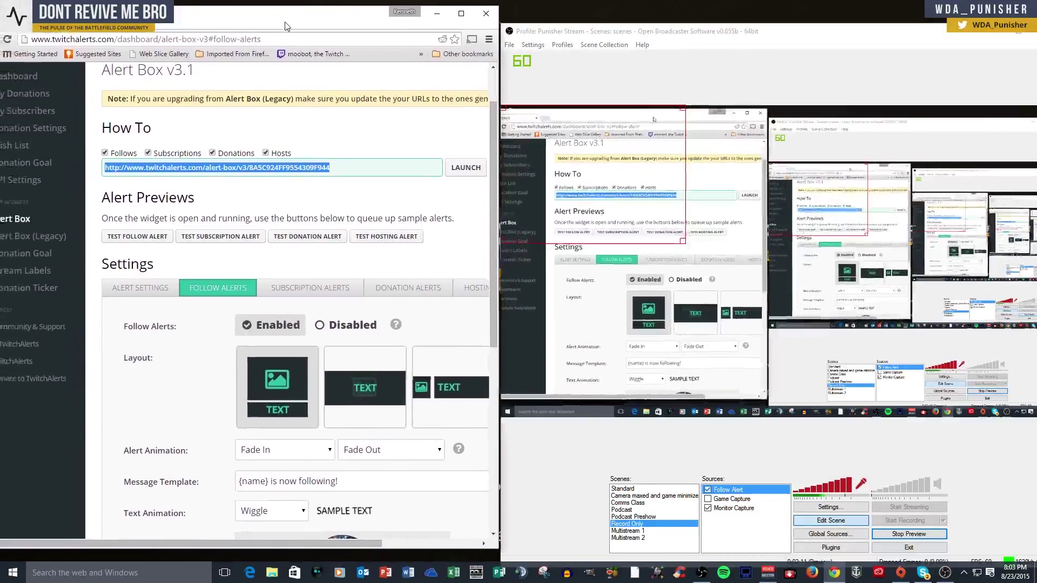
- Trigger a TwitchAlerts test follow alert and watch it play in the OBS preview
left_click(140, 240)
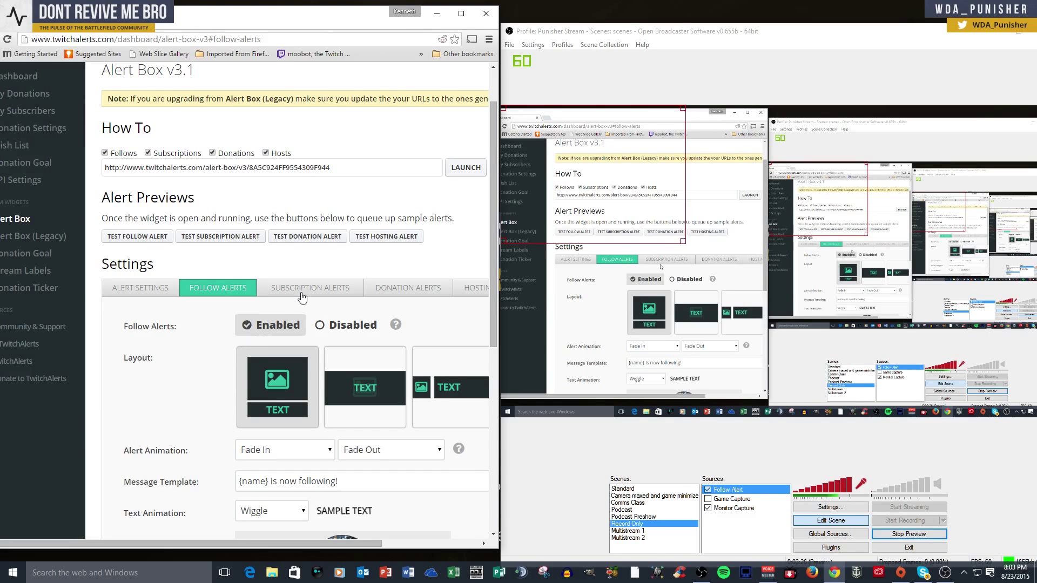
left_click(273, 168)
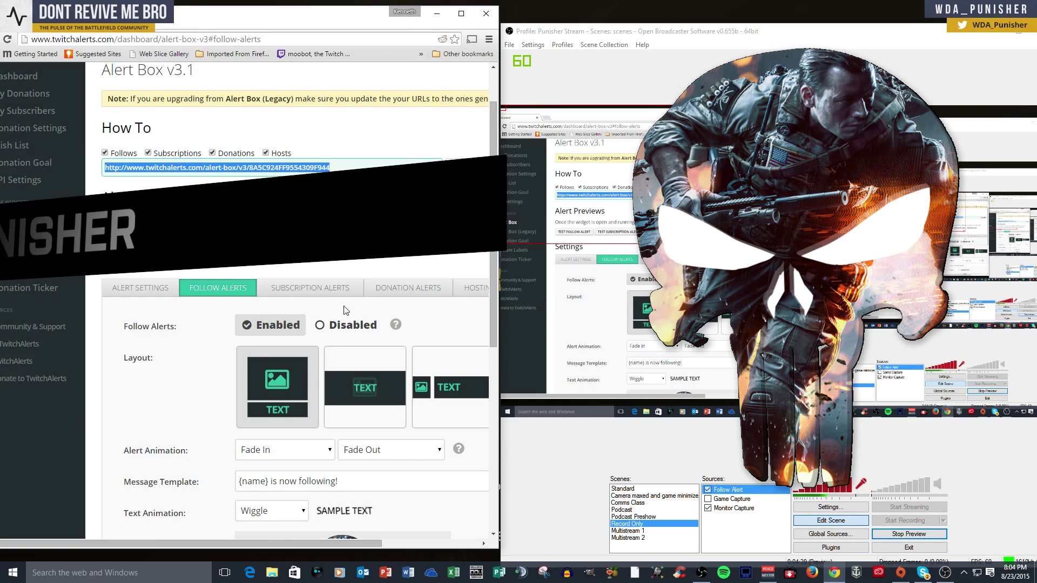
scroll(346, 310, "down", 6)
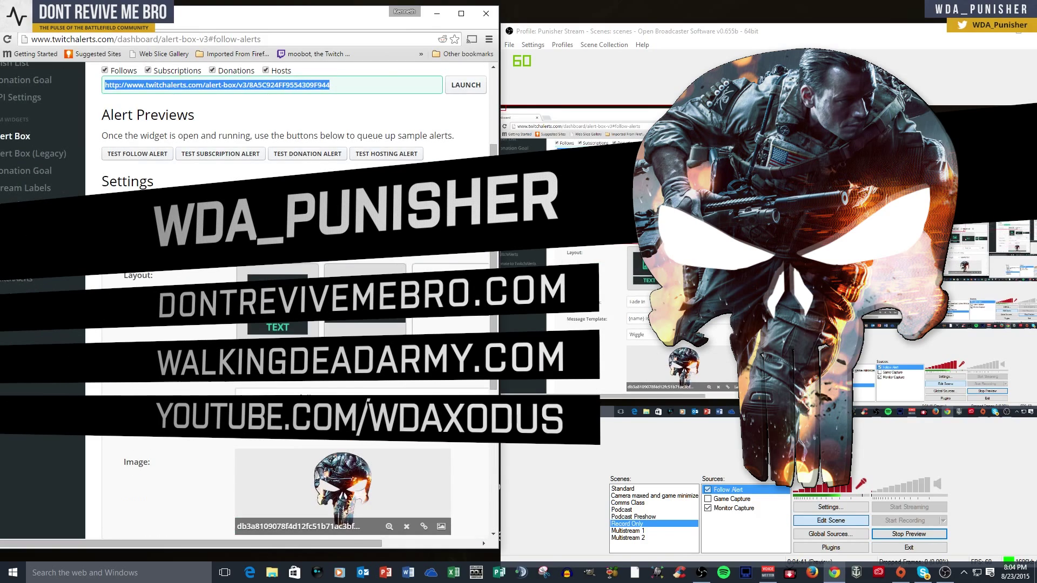